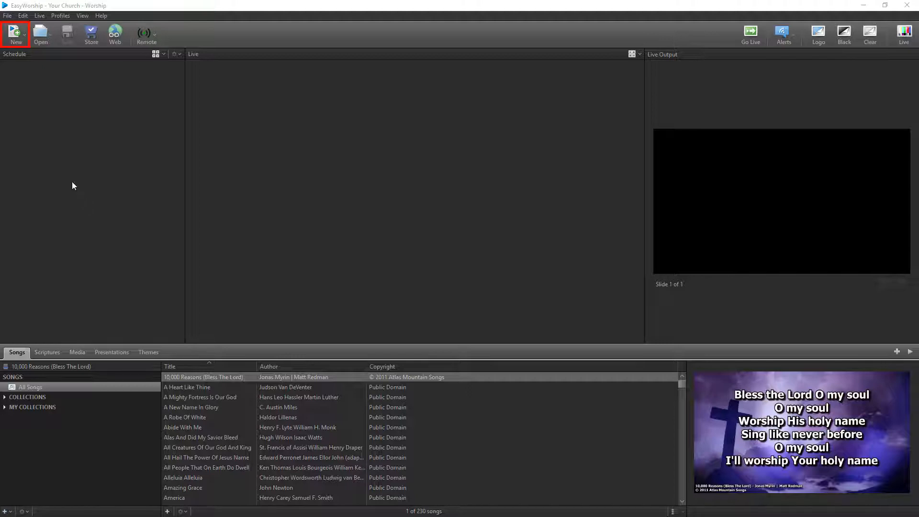
Step: Create a new schedule and add the song God Of Our Fathers, looking up titles that start with "God"
left_click(16, 42)
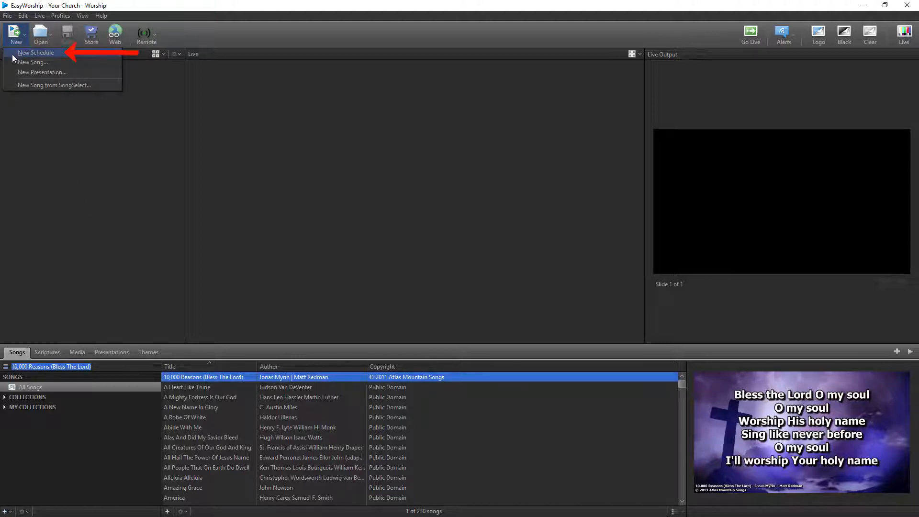
left_click(13, 54)
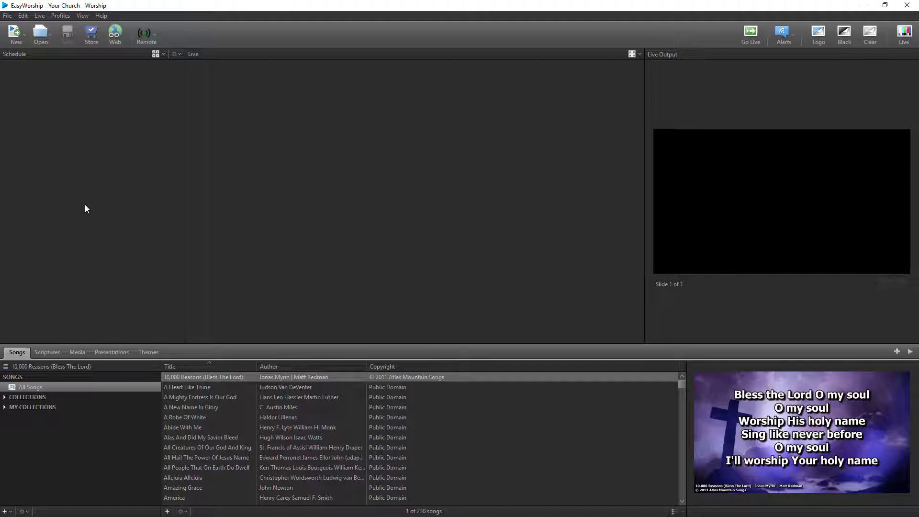
left_click(48, 366)
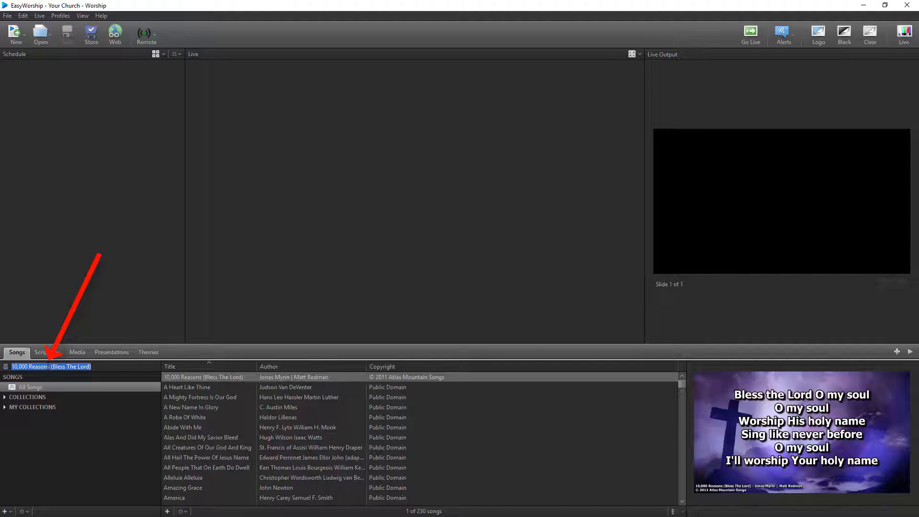
type("Go")
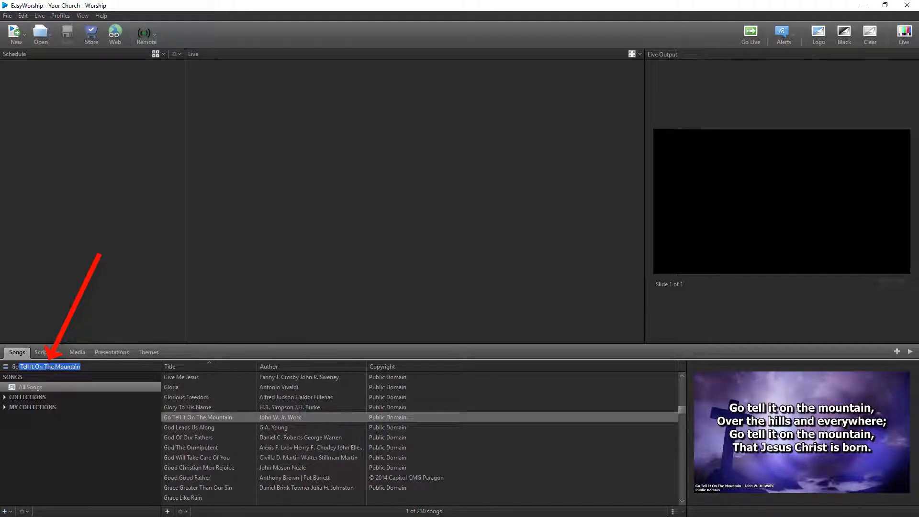
type("d Leads Us Along")
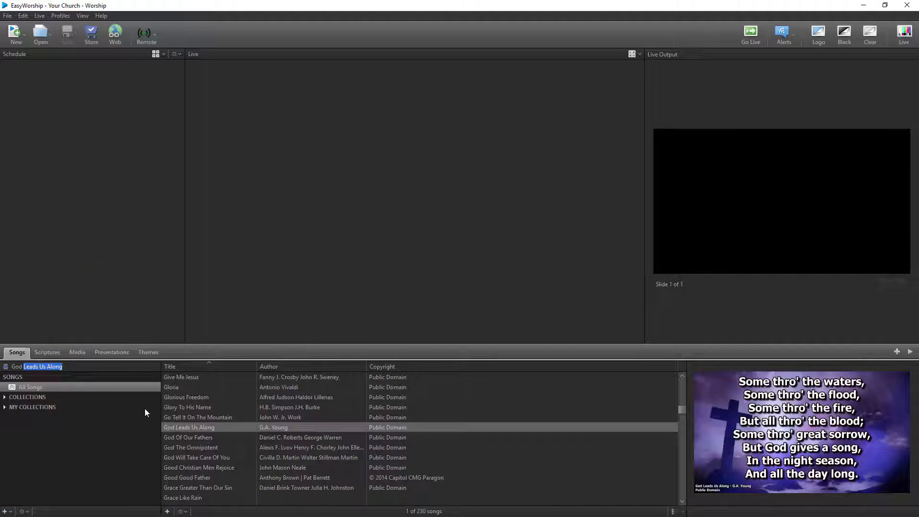
left_click_drag(178, 437, 113, 281)
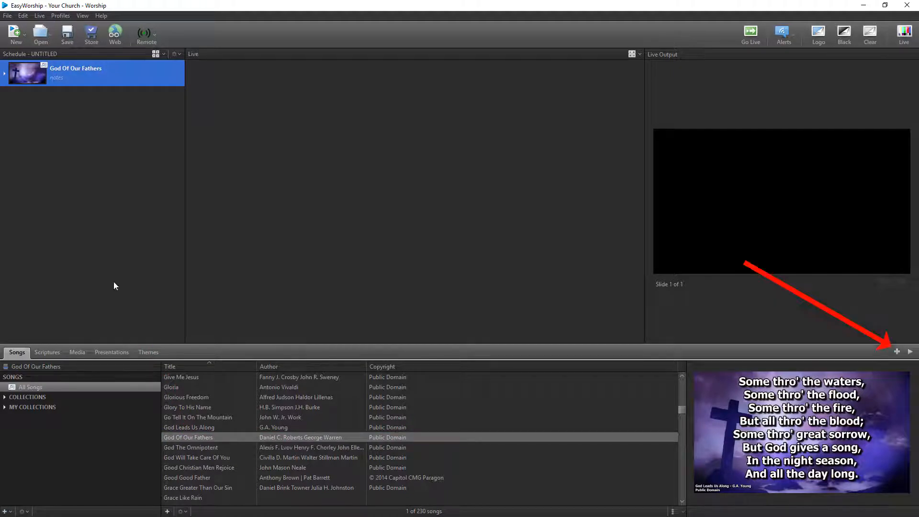
Step: Add the songs Glory To His Name and God Will Take Care Of You to the schedule
left_click(184, 407)
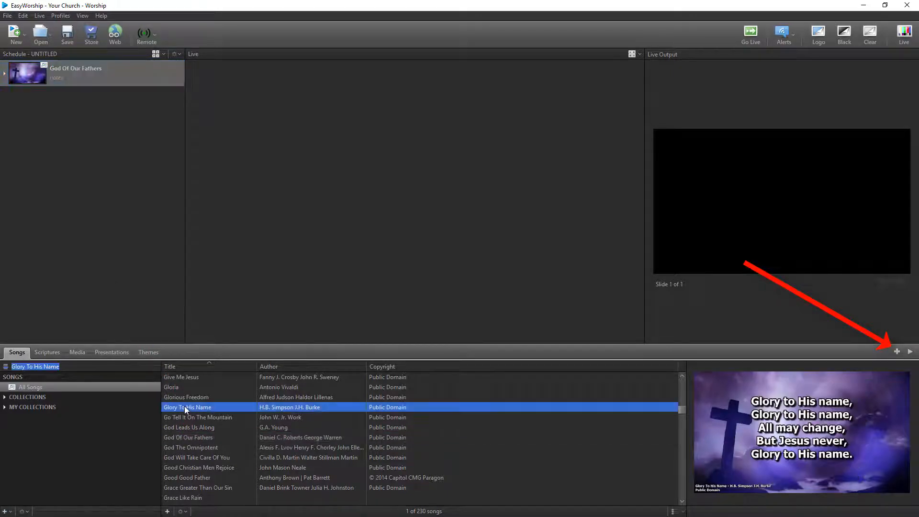
left_click(897, 352)
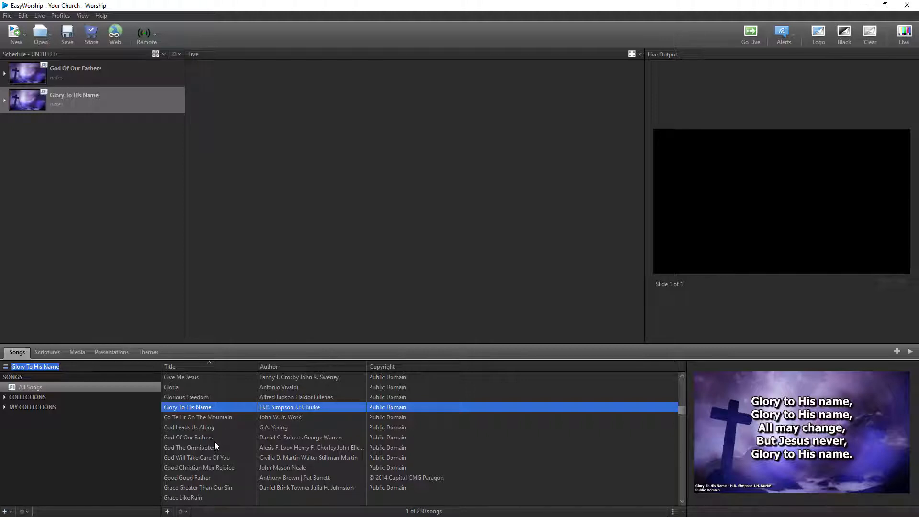
double_click(193, 458)
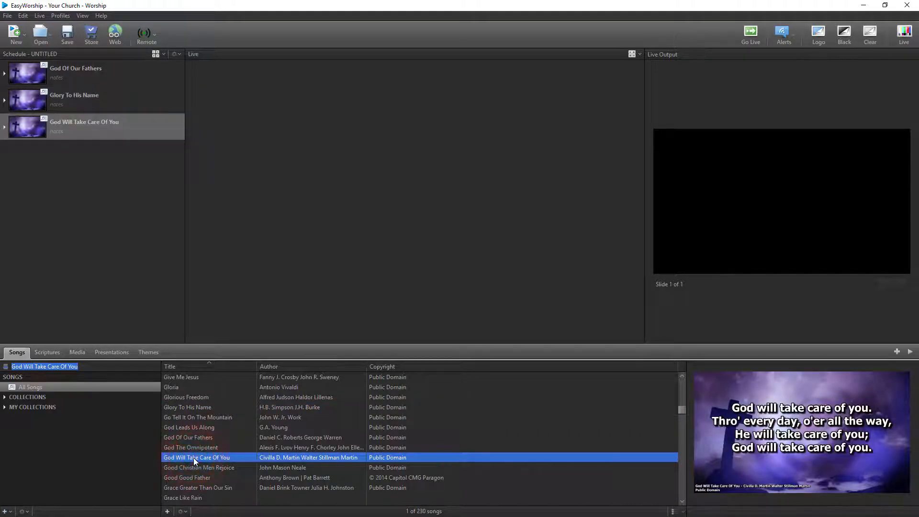
Step: Search any field of the songs for "who i am" and add Good Good Father to the schedule
left_click(5, 367)
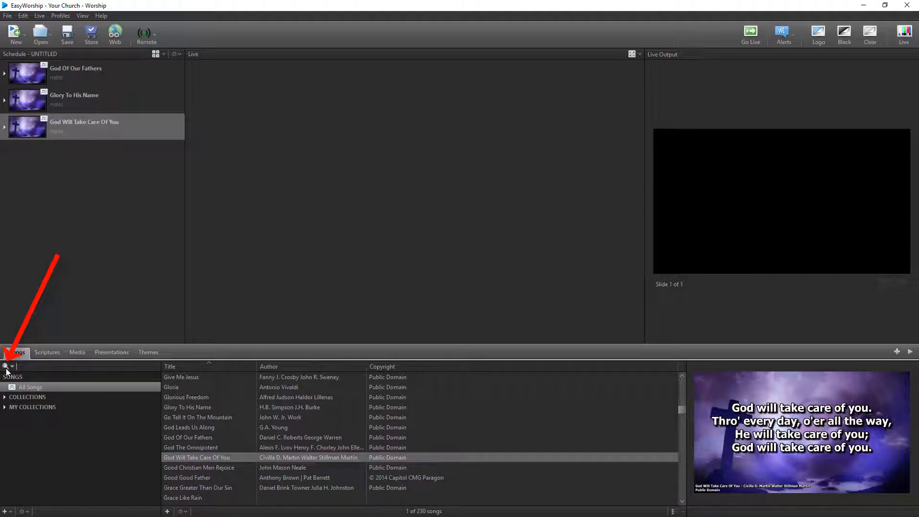
type("who i")
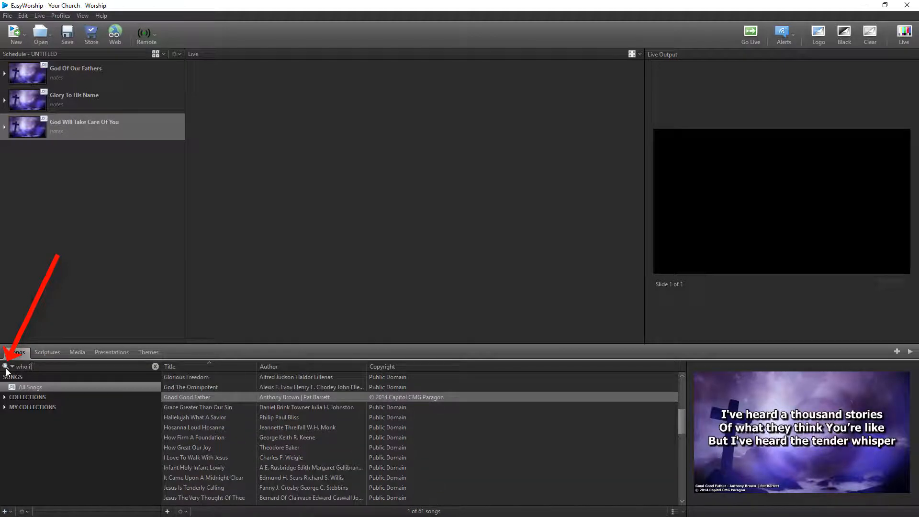
type(" am")
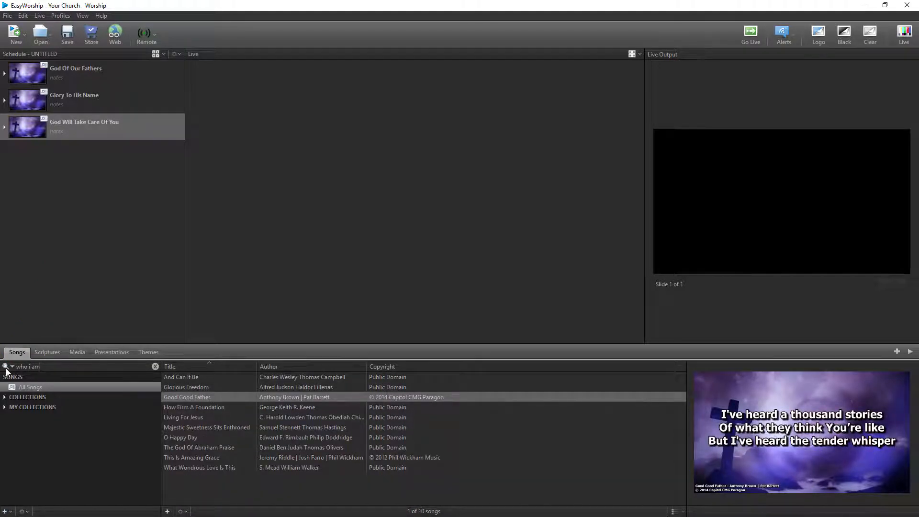
left_click(12, 367)
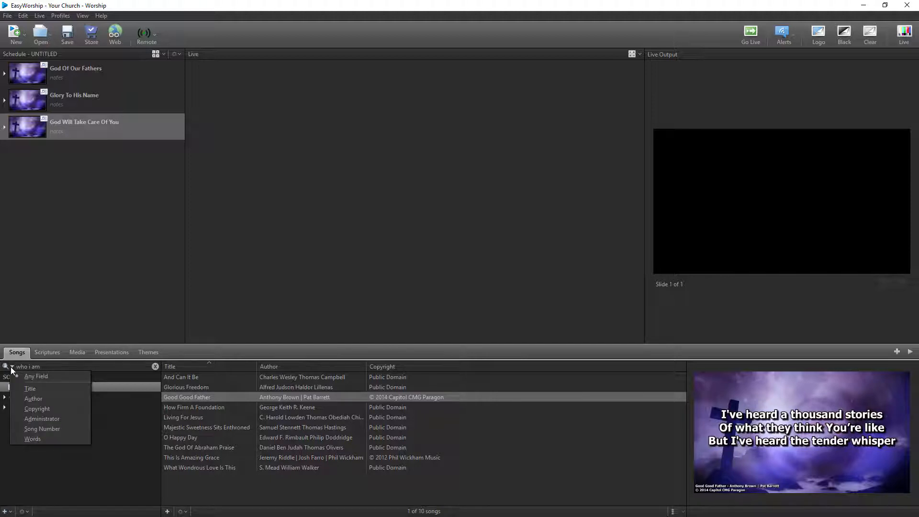
left_click(49, 366)
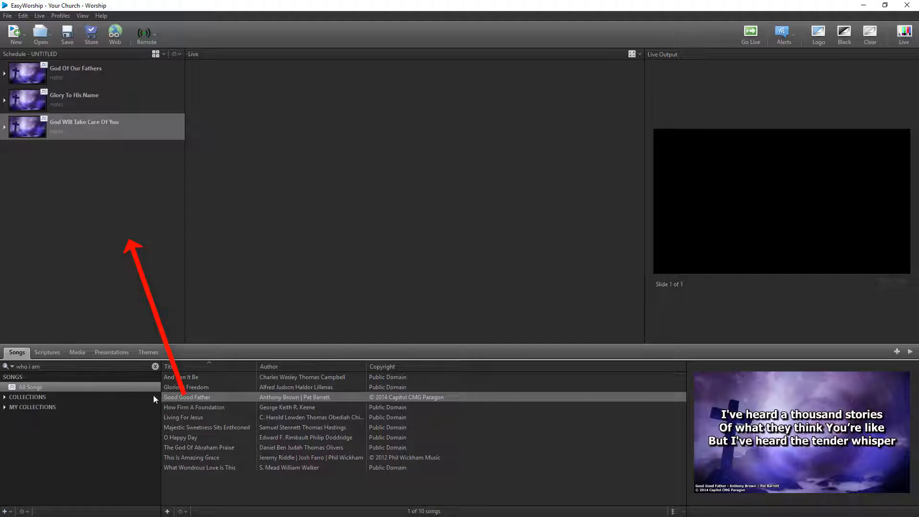
left_click_drag(180, 397, 111, 293)
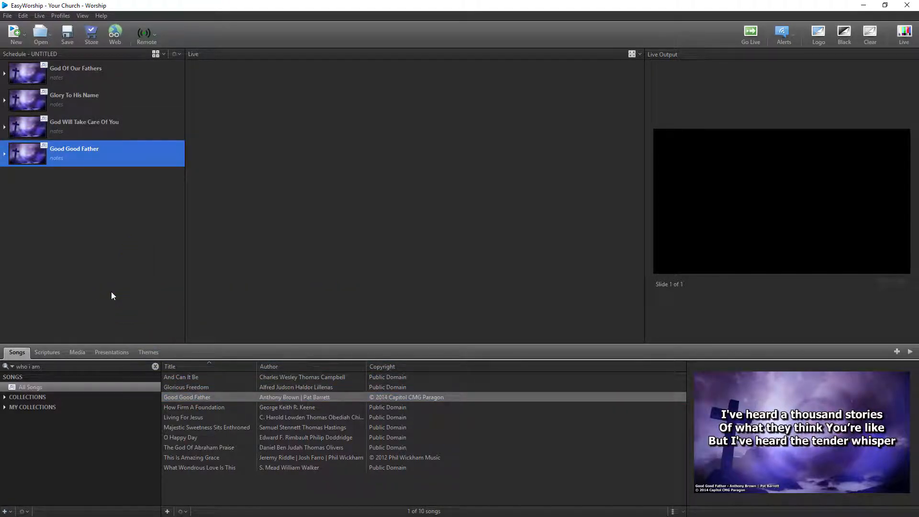
Step: Clear the song search and select Angels We Have Heard On High, Asleep In Jesus and Battle Hymn Of The Republic together
left_click(155, 366)
left_click(179, 398)
left_click(177, 416, "ctrl")
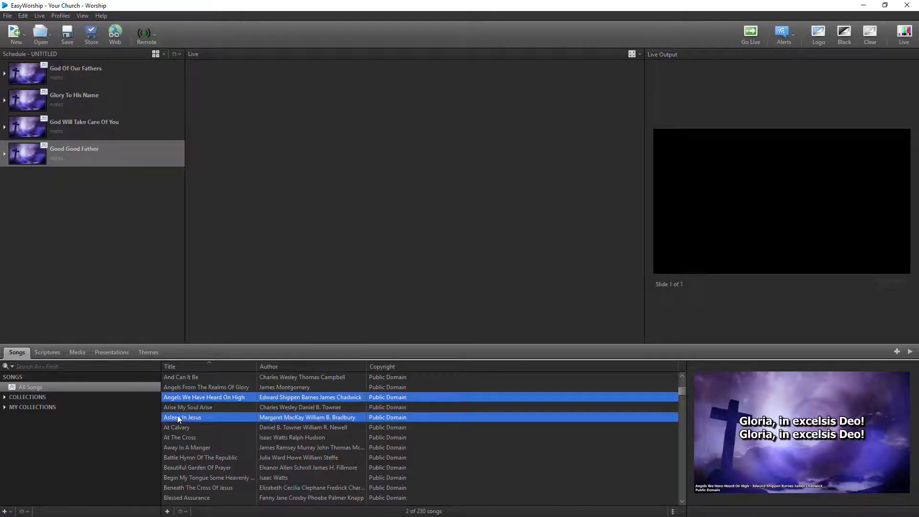
left_click(179, 457, "ctrl")
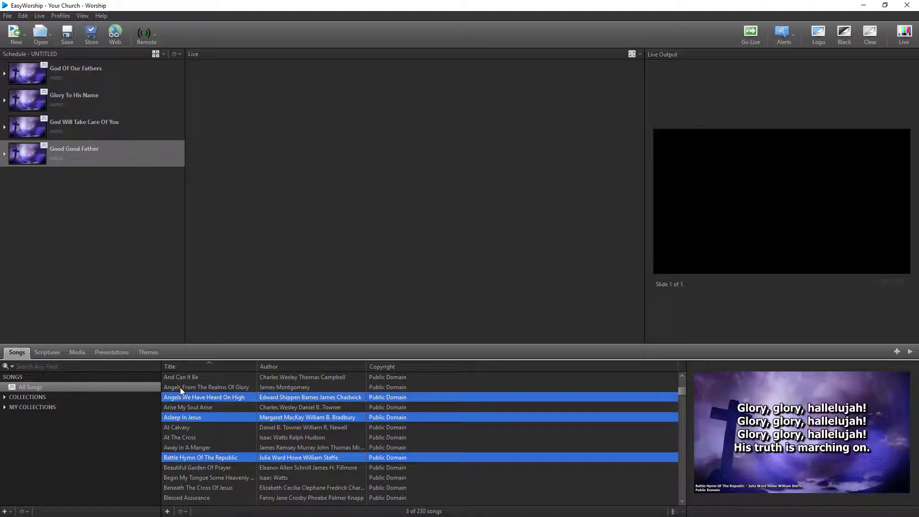
Step: Select the song range from Angels From The Realms Of Glory to Battle Hymn Of The Republic, and finish with only Beautiful Garden Of Prayer selected
left_click(180, 387)
left_click(188, 457, "shift")
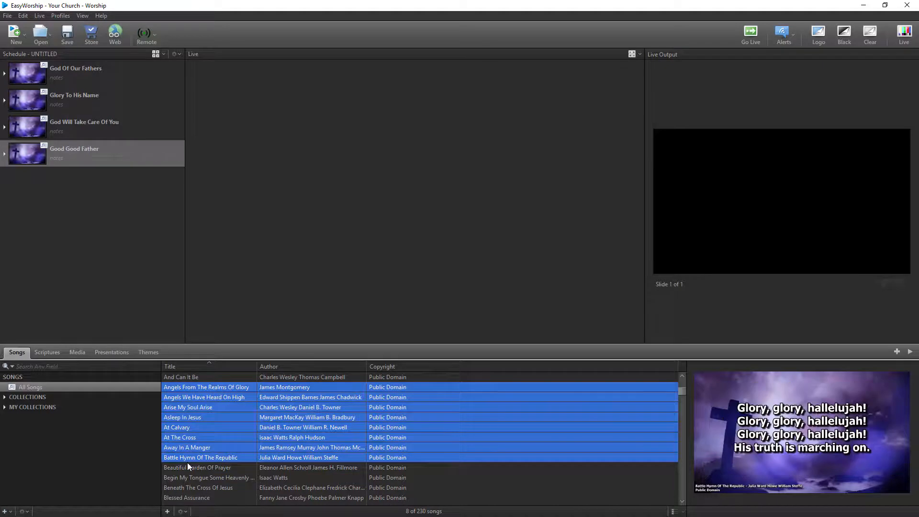
left_click(187, 465)
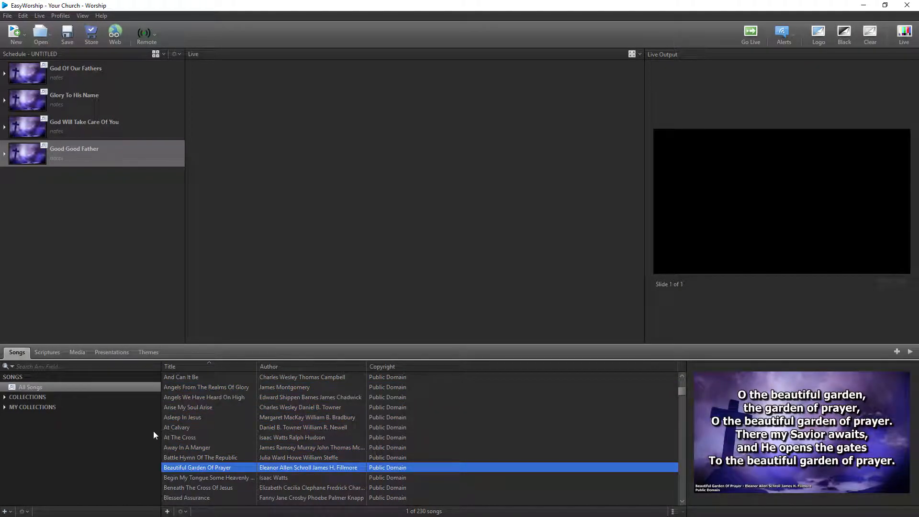
Step: Look up Zephaniah 3:17 in the HCSB scripture translation and add the verse to the schedule
left_click(51, 354)
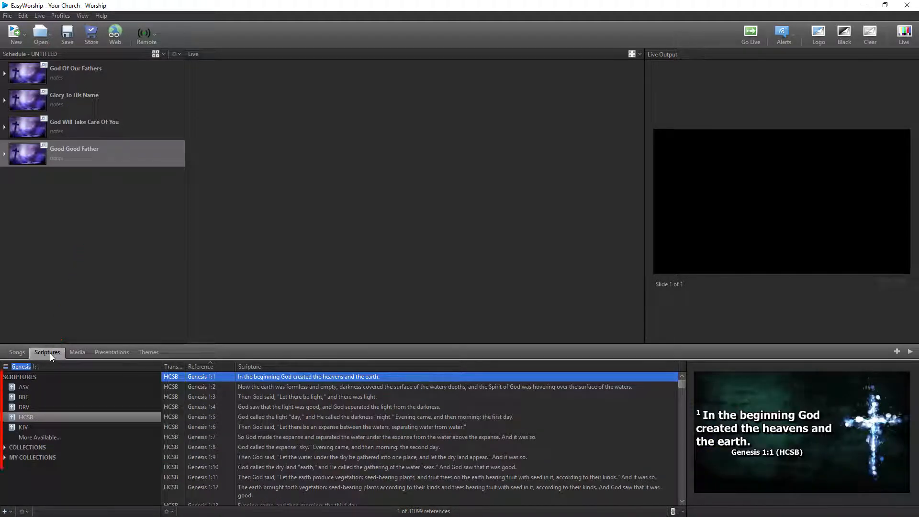
left_click(40, 416)
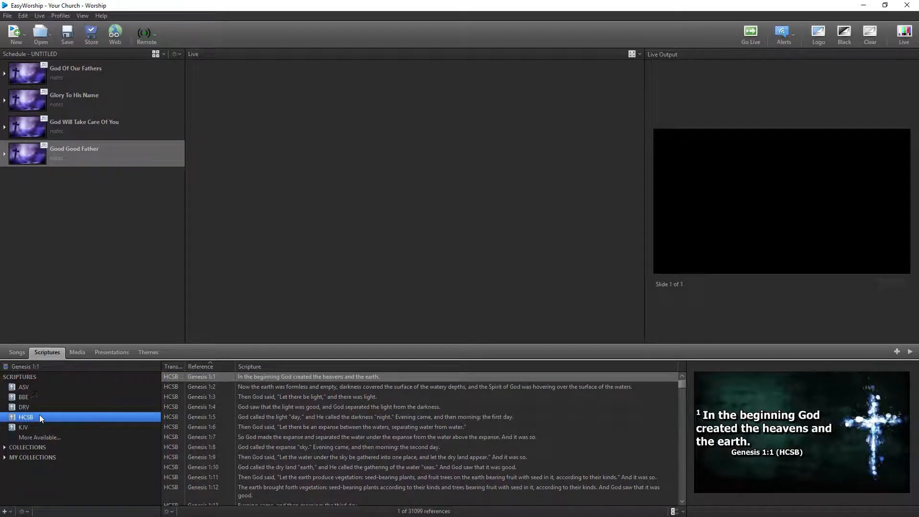
left_click(20, 367)
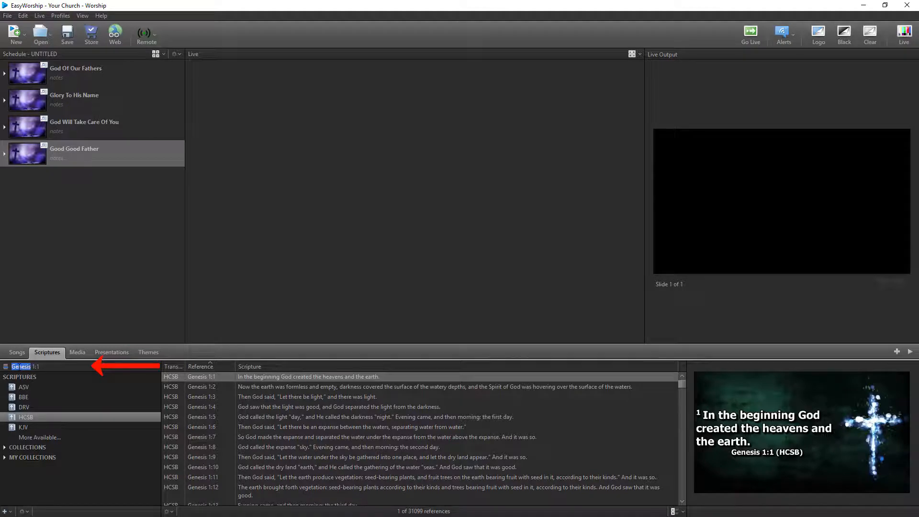
type("Zephaniah")
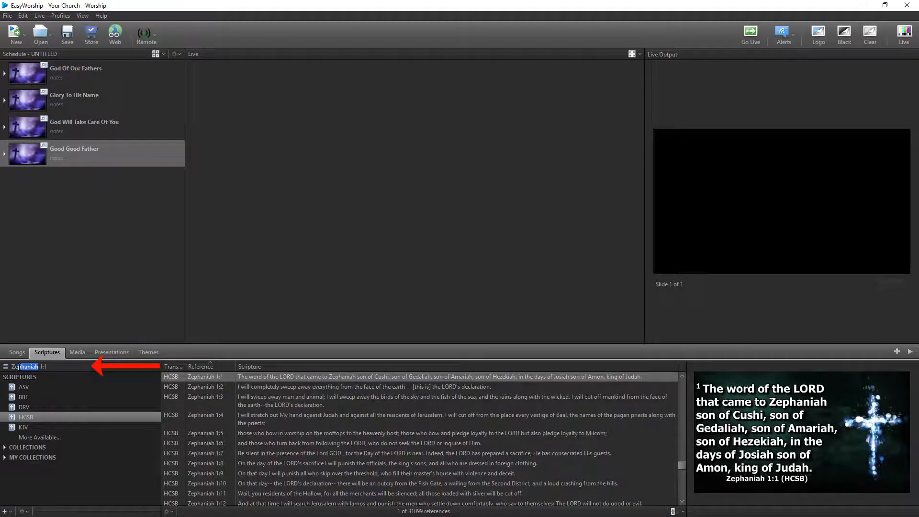
key("Tab")
type("3")
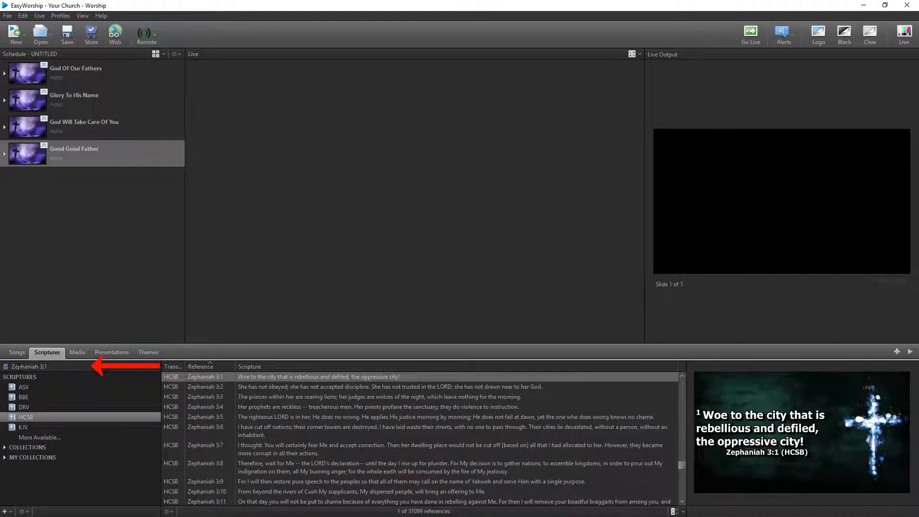
key("Tab")
type("17")
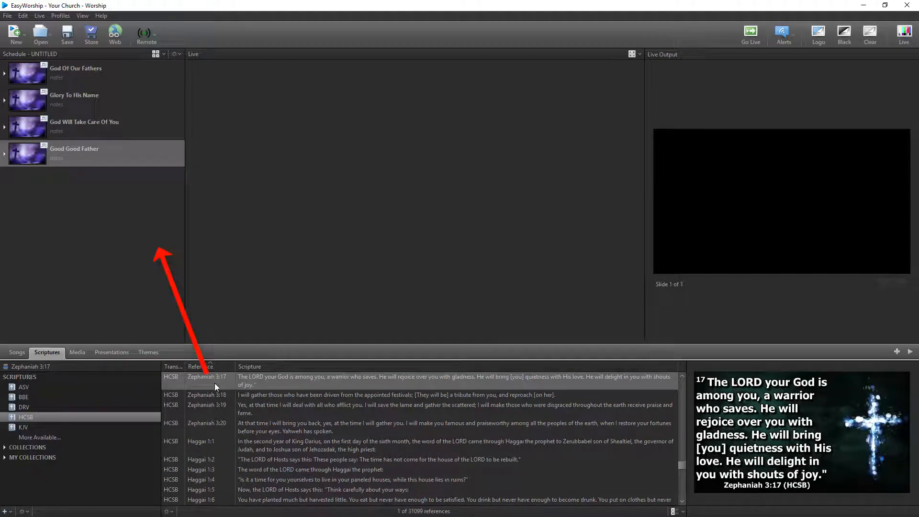
left_click_drag(243, 380, 153, 289)
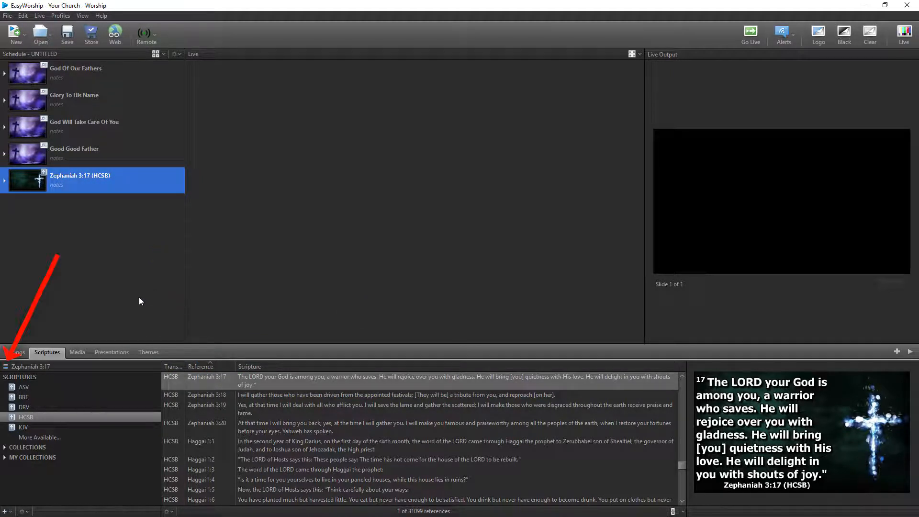
Step: Search the HCSB scriptures for "jesus wept", preview John 11:35, and clear the search
left_click(24, 366)
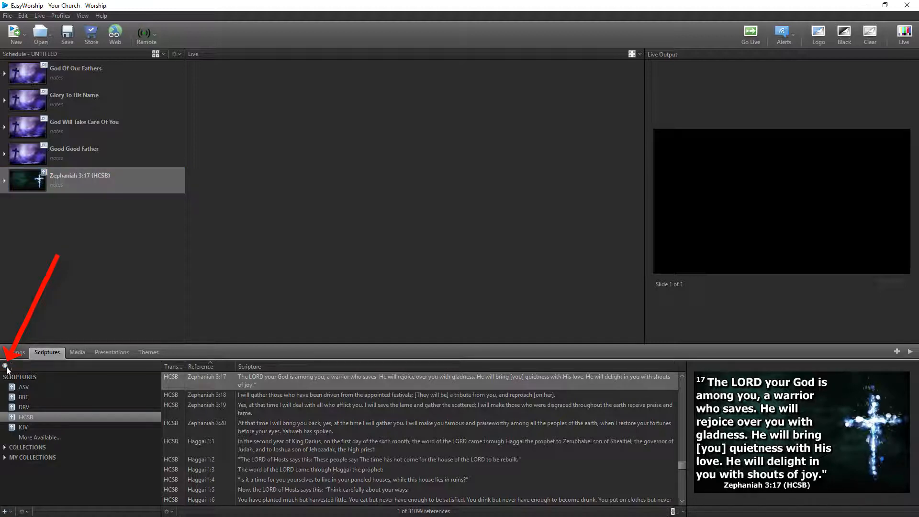
type("jesus wept")
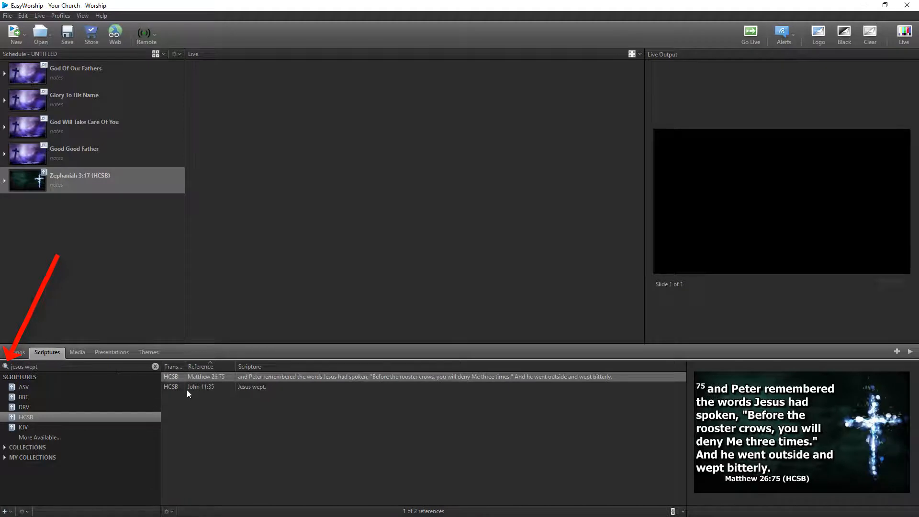
left_click(190, 387)
left_click(155, 366)
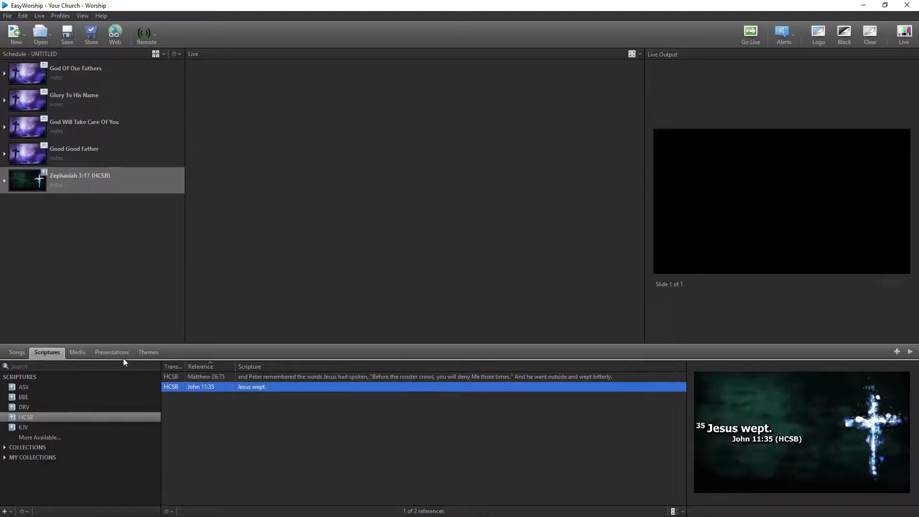
Step: Browse the media library's images, feeds, DVD and audio categories and add the Music audio item to the schedule
left_click(75, 351)
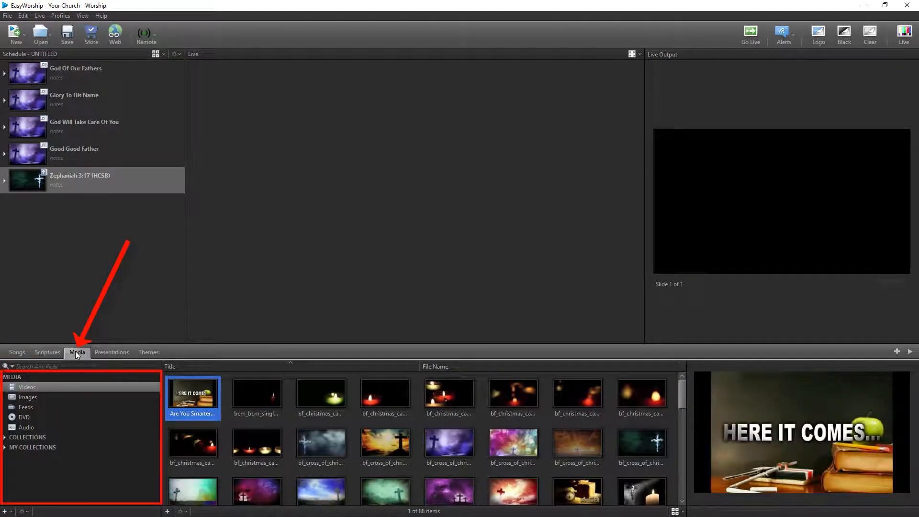
left_click(53, 396)
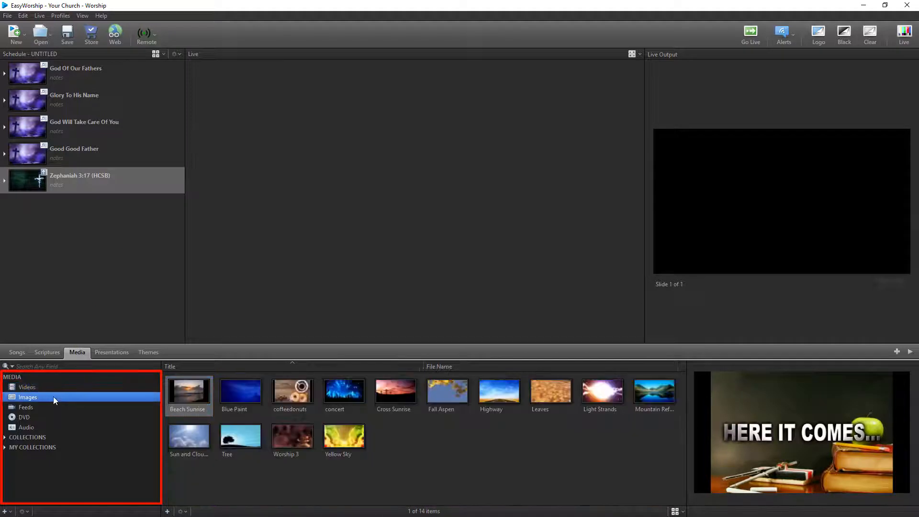
left_click(53, 407)
left_click(50, 418)
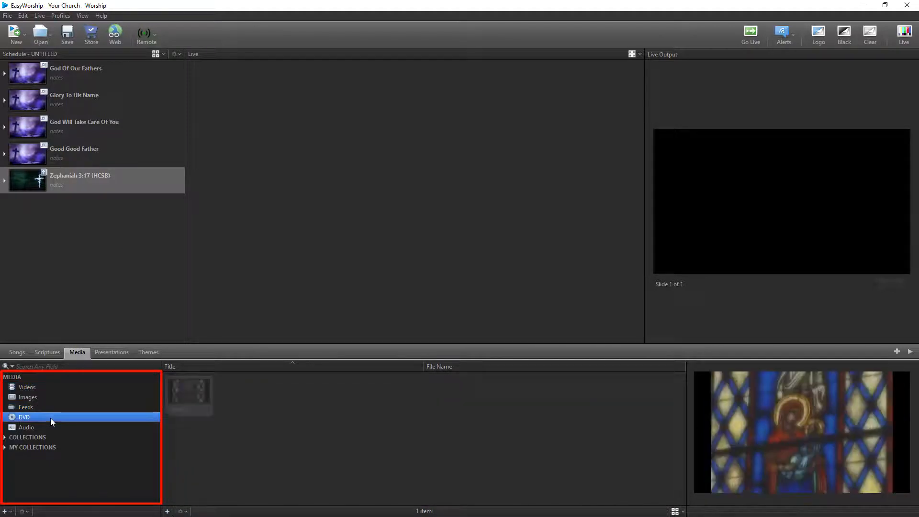
left_click(49, 425)
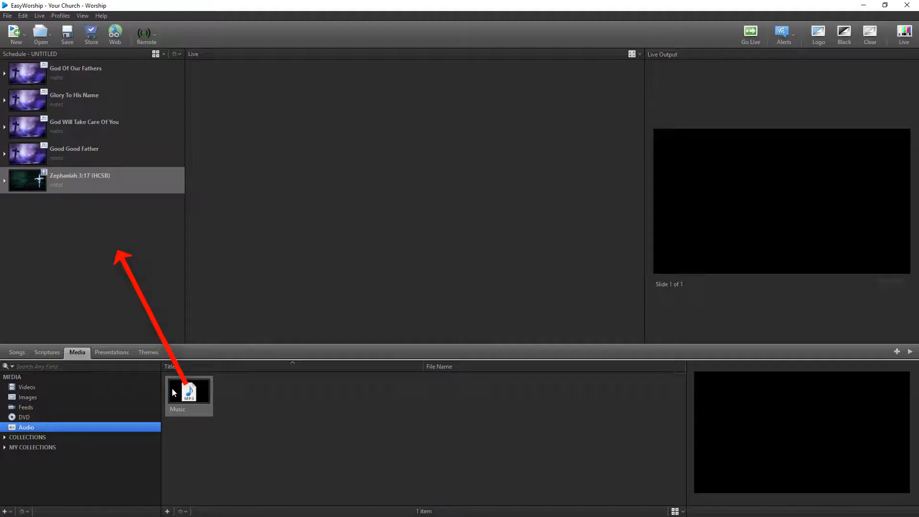
left_click_drag(172, 388, 104, 299)
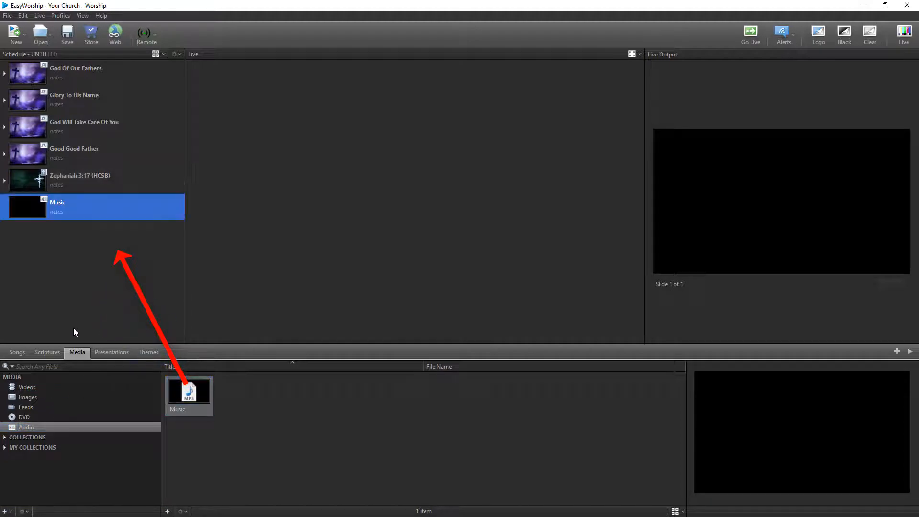
Step: Apply the misty blue cross video as Glory To His Name's background and the Cross Sunrise image as God Will Take Care Of You's
left_click(48, 389)
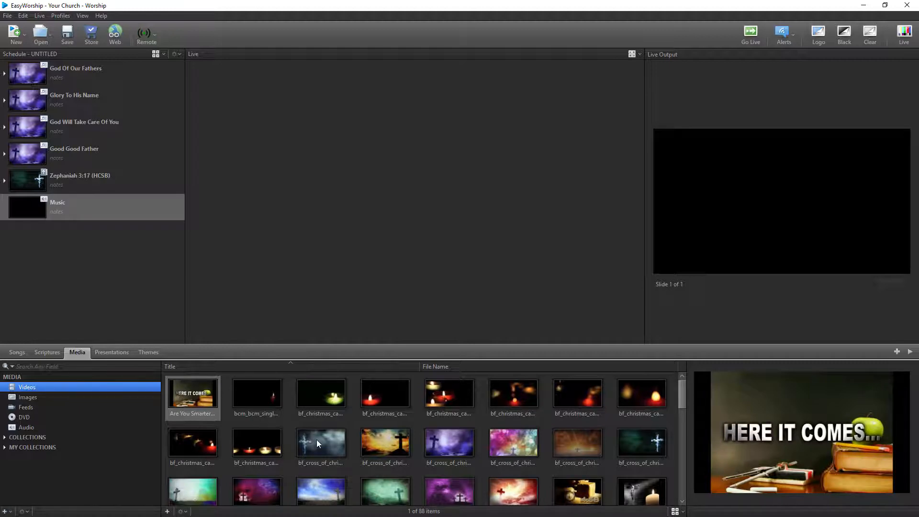
left_click_drag(317, 439, 84, 98)
left_click(42, 395)
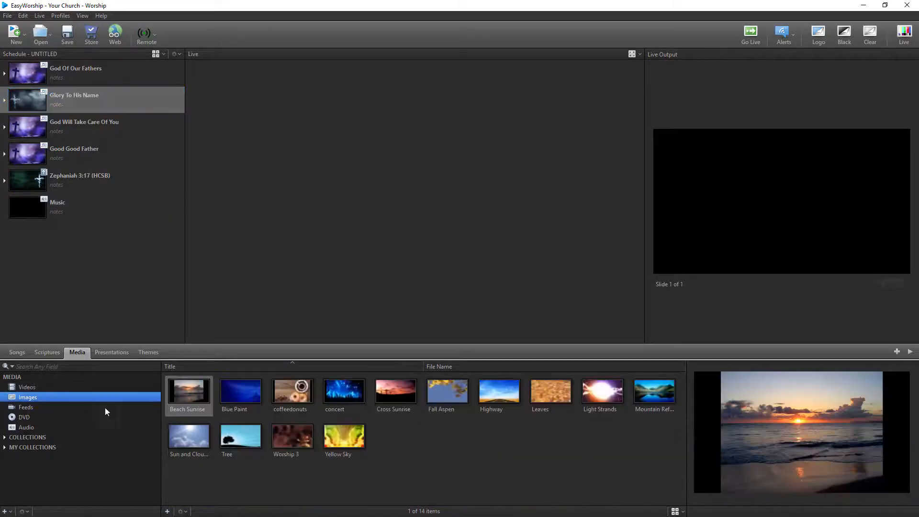
left_click_drag(390, 397, 86, 128)
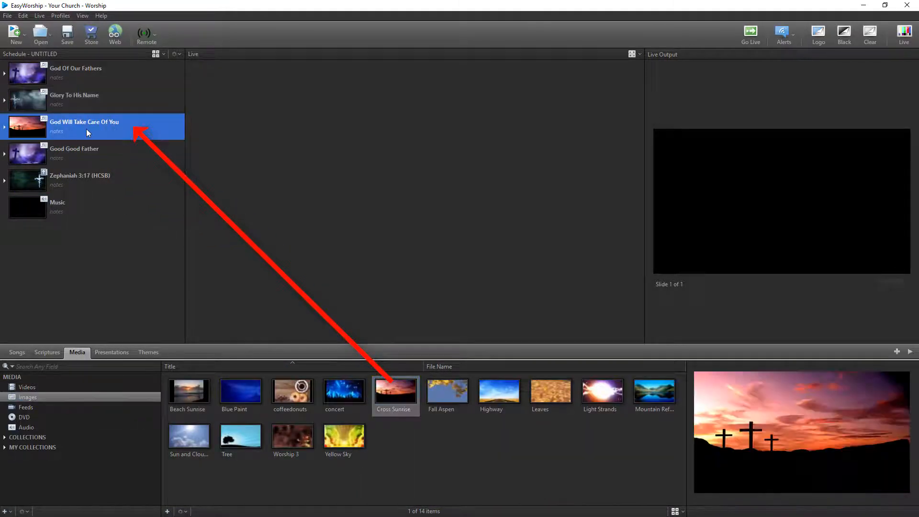
Step: Apply the golden, multicoloured and brown cross videos to Good Good Father's Verse 1, "And I'm loved by You" and Bridge slides respectively
left_click(5, 155)
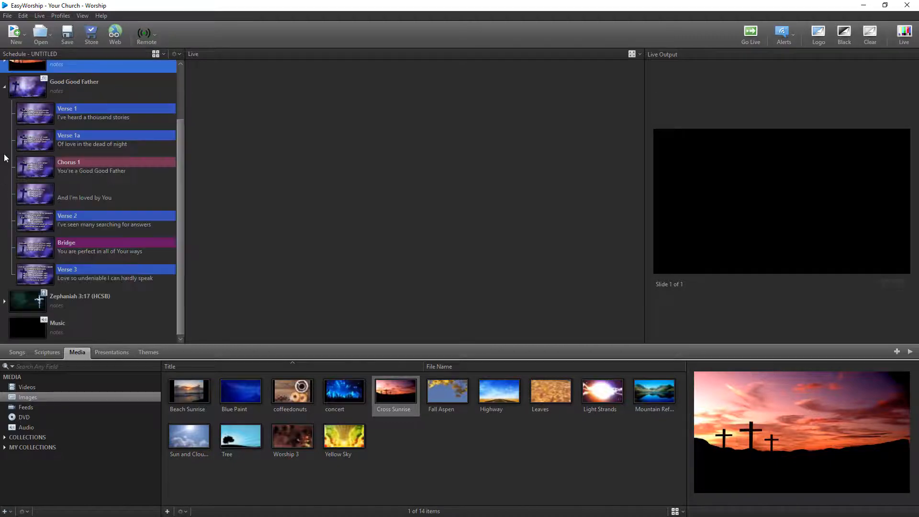
left_click(32, 387)
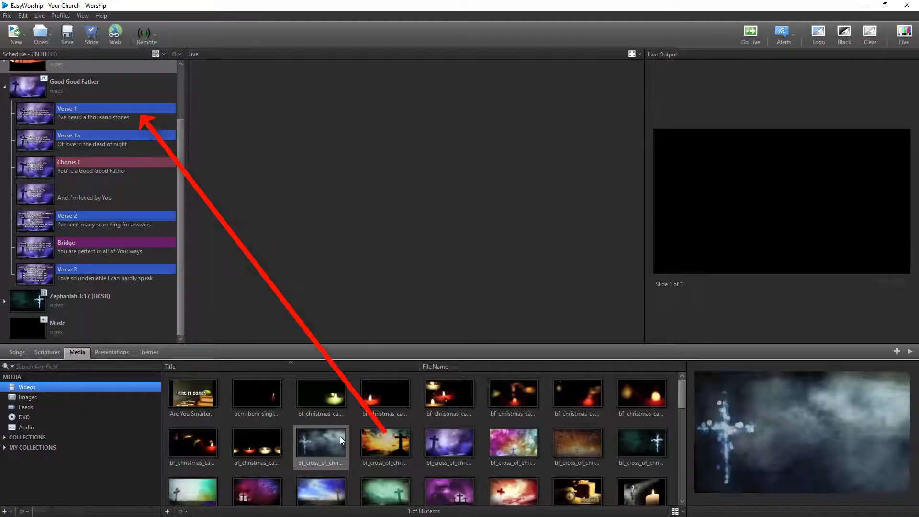
left_click_drag(382, 436, 93, 114)
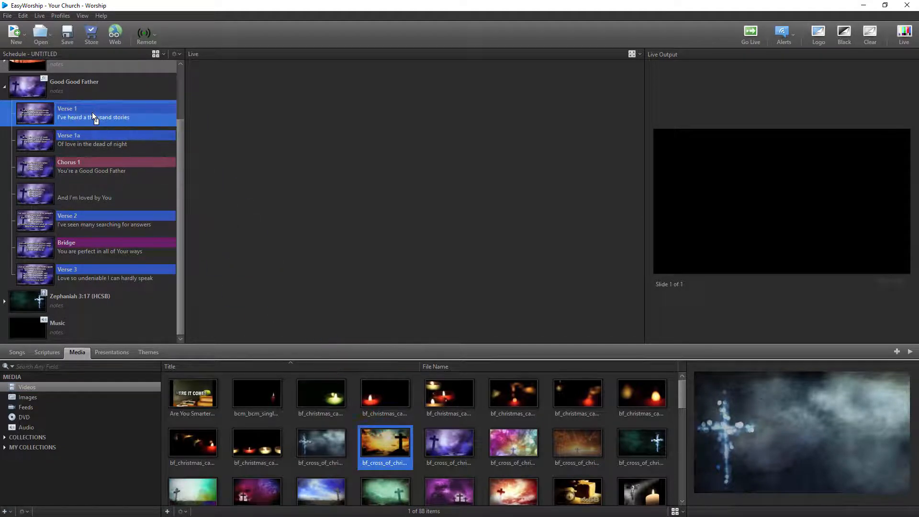
left_click_drag(503, 438, 124, 187)
left_click_drag(578, 443, 135, 252)
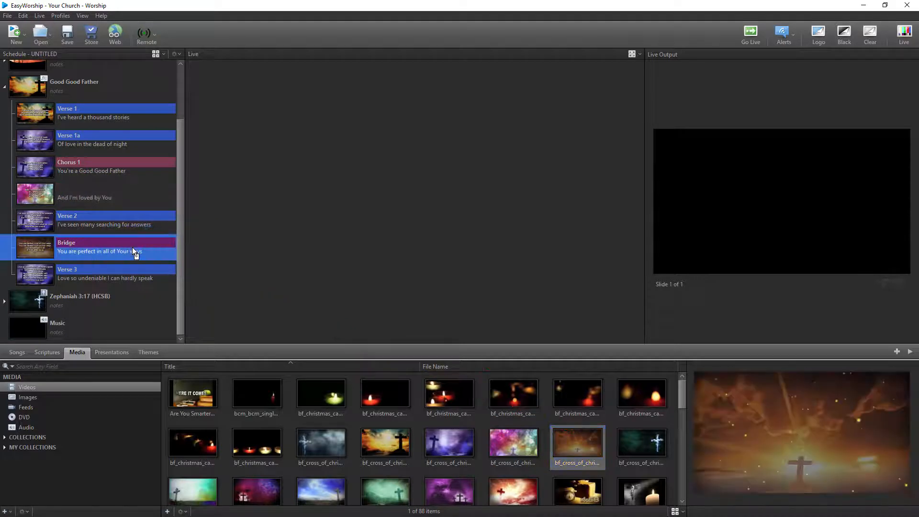
left_click(4, 87)
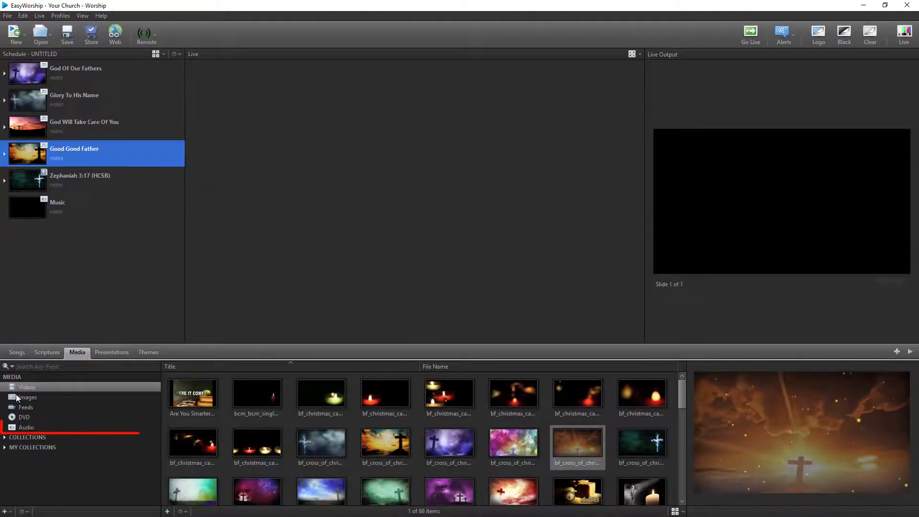
Step: Attach the Music audio to God Of Our Fathers and add the Announcements presentation to the schedule after Glory To His Name
left_click(24, 427)
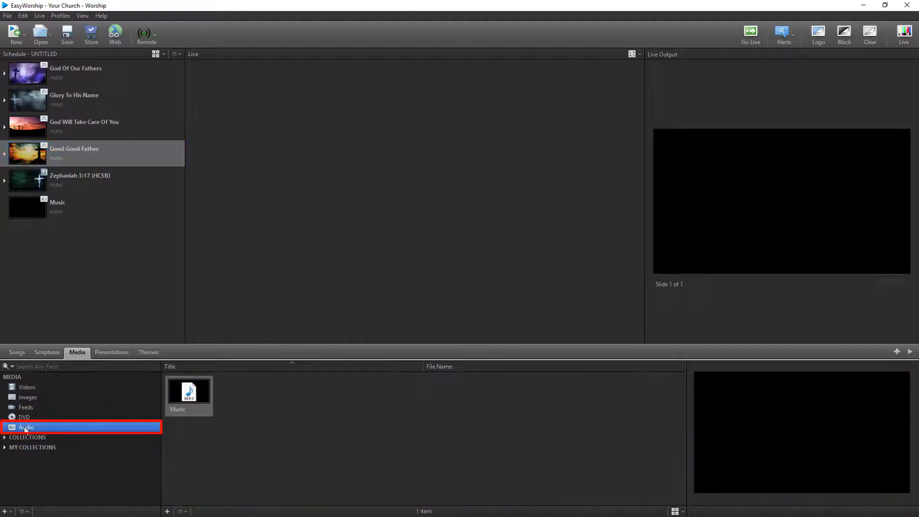
left_click_drag(193, 401, 85, 74)
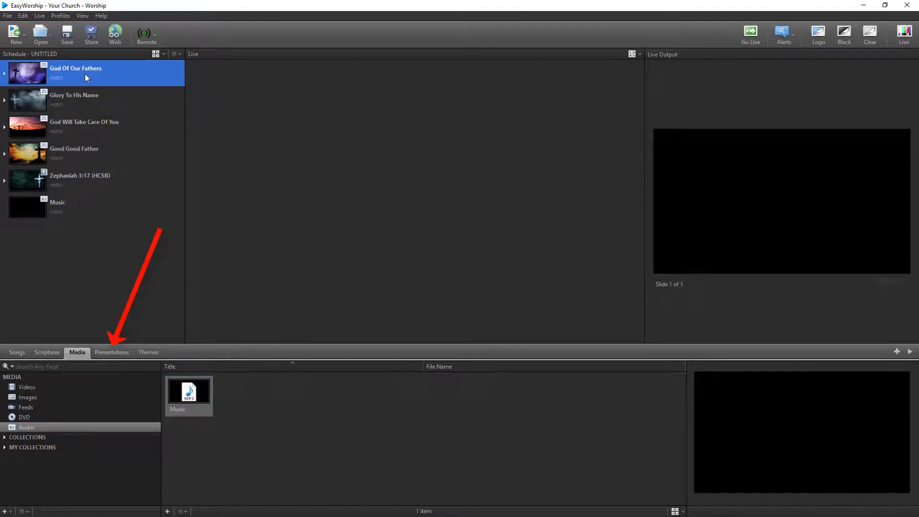
left_click(110, 355)
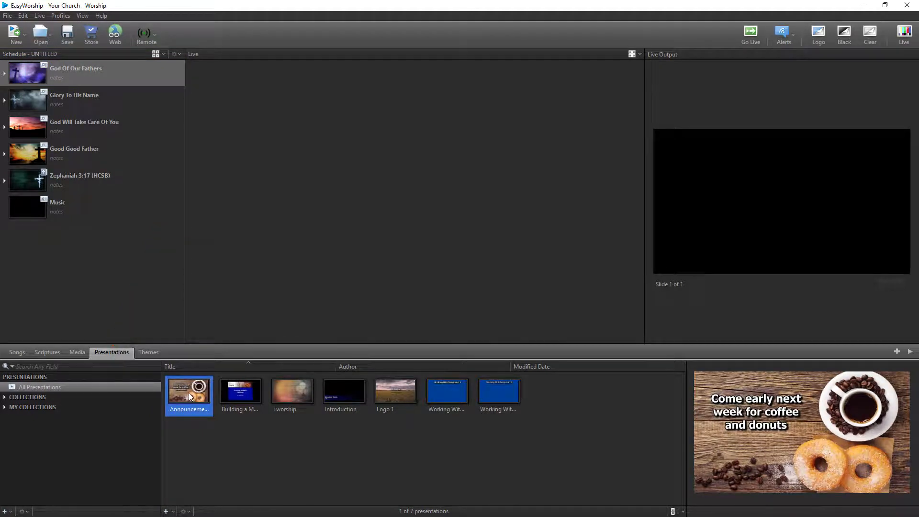
left_click_drag(189, 394, 95, 117)
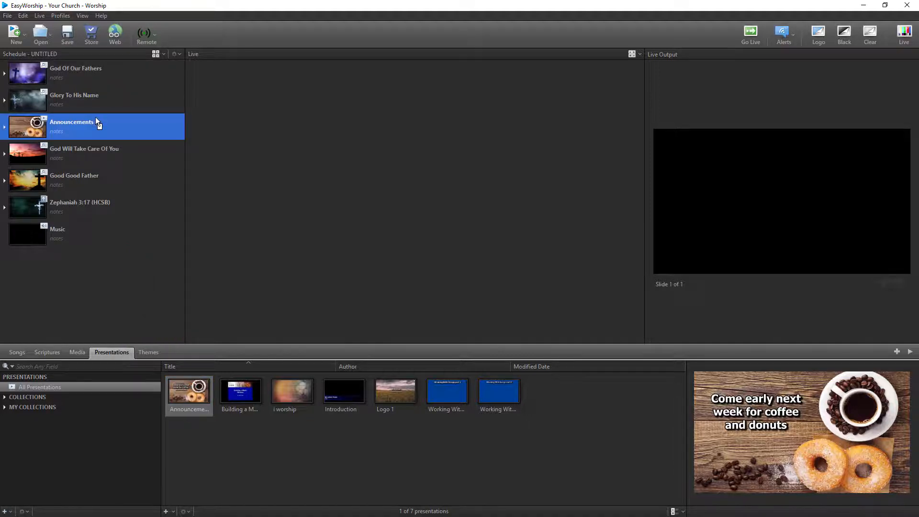
Step: Apply the multicoloured cross song theme to God Of Our Fathers in the schedule
left_click(147, 354)
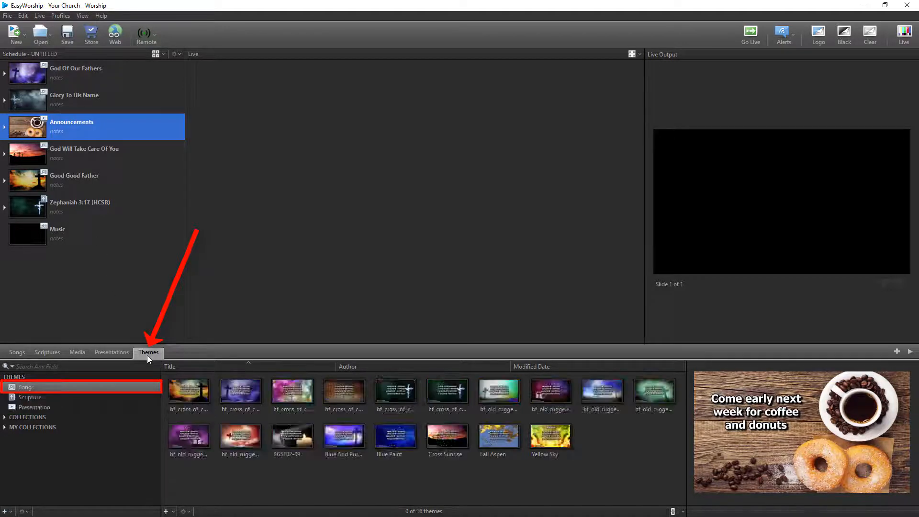
left_click(113, 386)
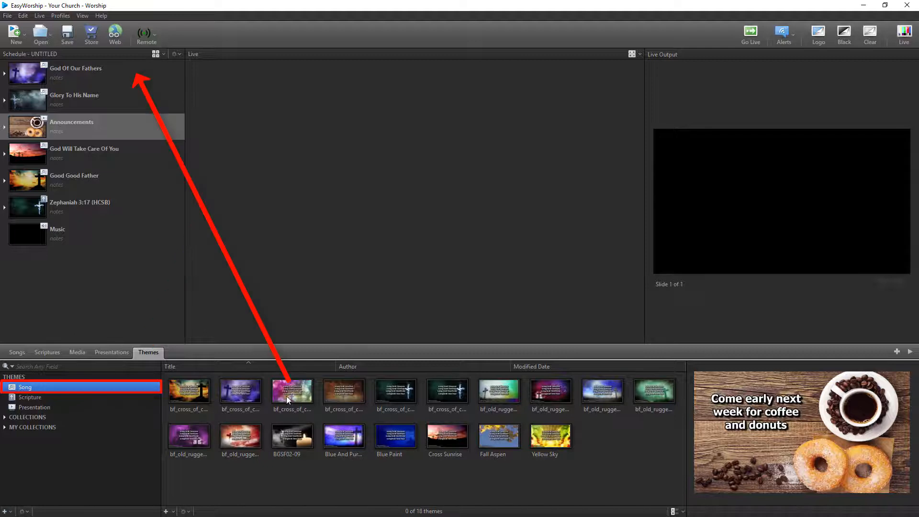
mouse_move(286, 395)
left_mouse_down()
mouse_move(137, 186)
mouse_move(84, 76)
left_mouse_up()
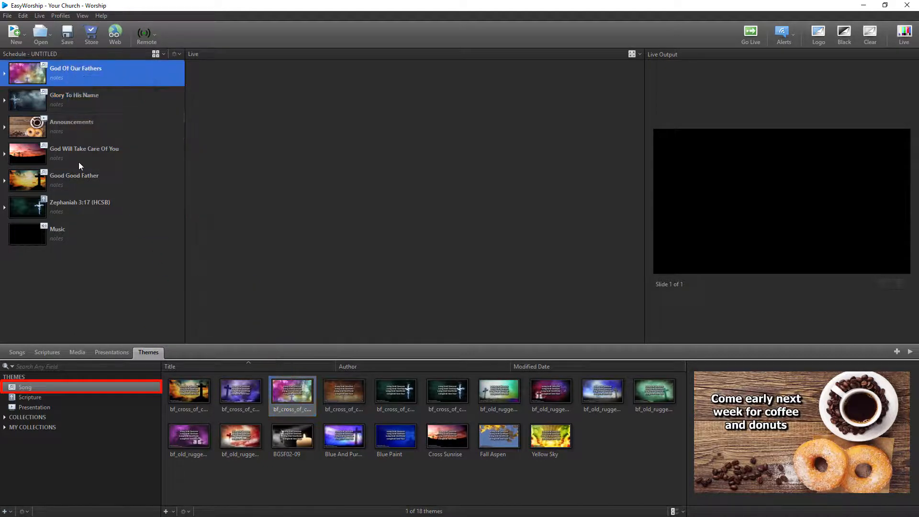
Step: Apply the purple cross scripture theme to Zephaniah 3:17 and the Tree presentation theme to Announcements
left_click(53, 398)
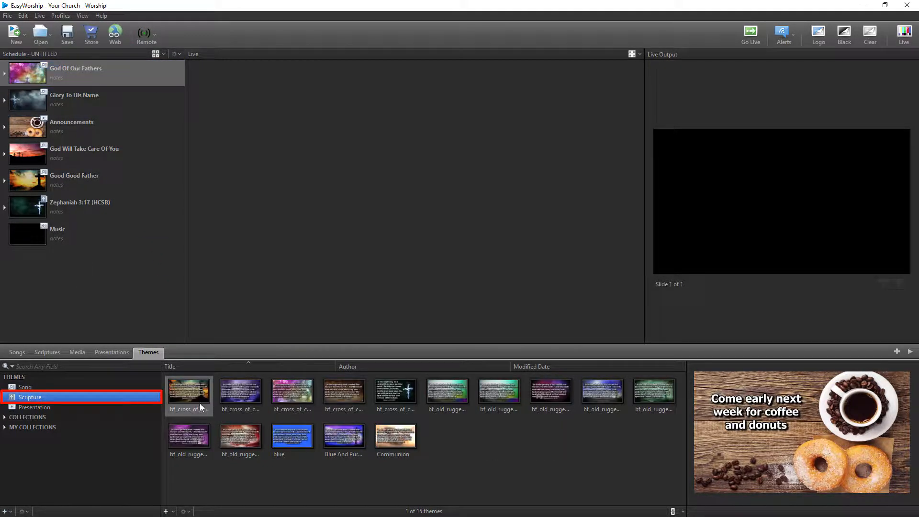
left_click_drag(238, 392, 91, 201)
left_click(51, 406)
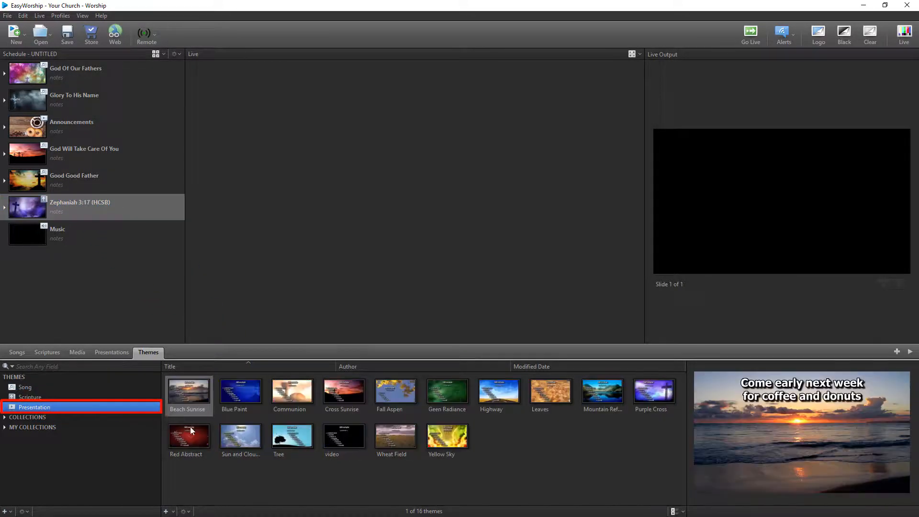
left_click_drag(288, 438, 79, 127)
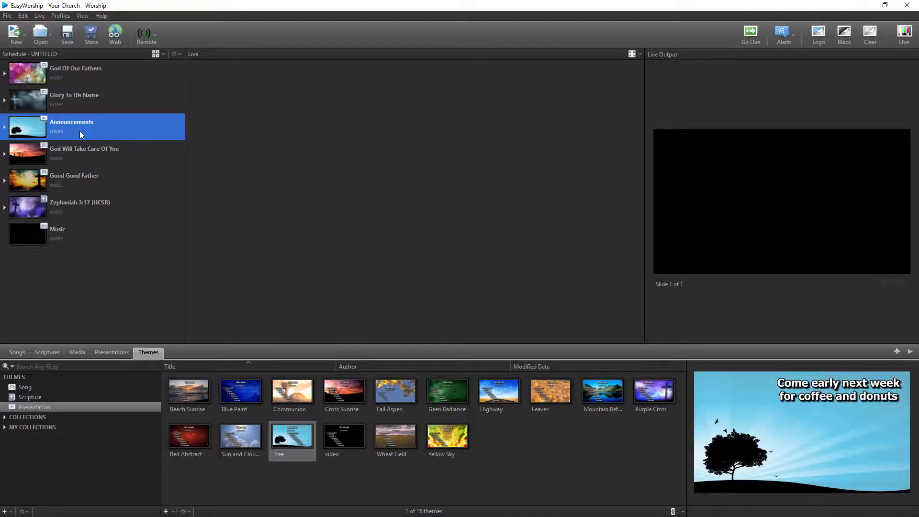
Step: Reorder the schedule so Announcements follows Good Good Father and Zephaniah 3:17 follows God Of Our Fathers
left_click_drag(79, 131, 65, 86)
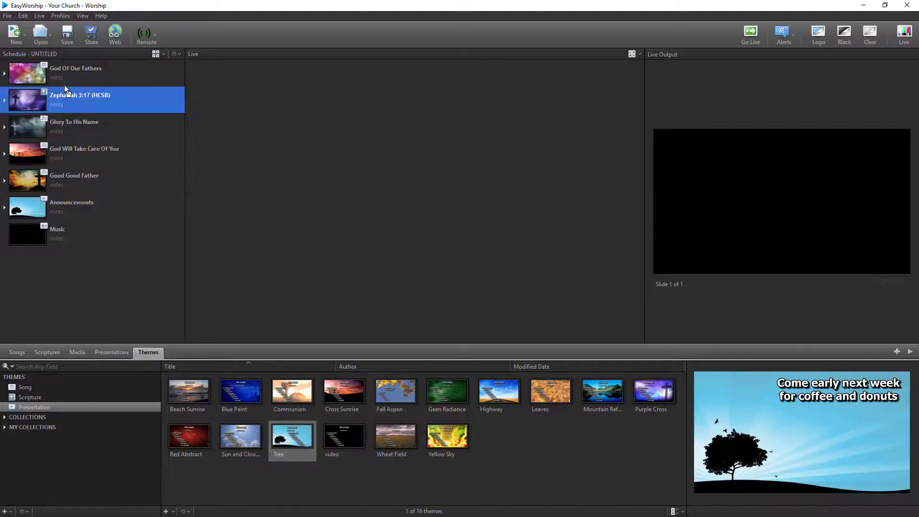
Step: Expand and collapse Glory To His Name, Zephaniah 3:17 and God Of Our Fathers in the schedule to view their slides
left_click(5, 127)
left_click(5, 127)
left_click(6, 101)
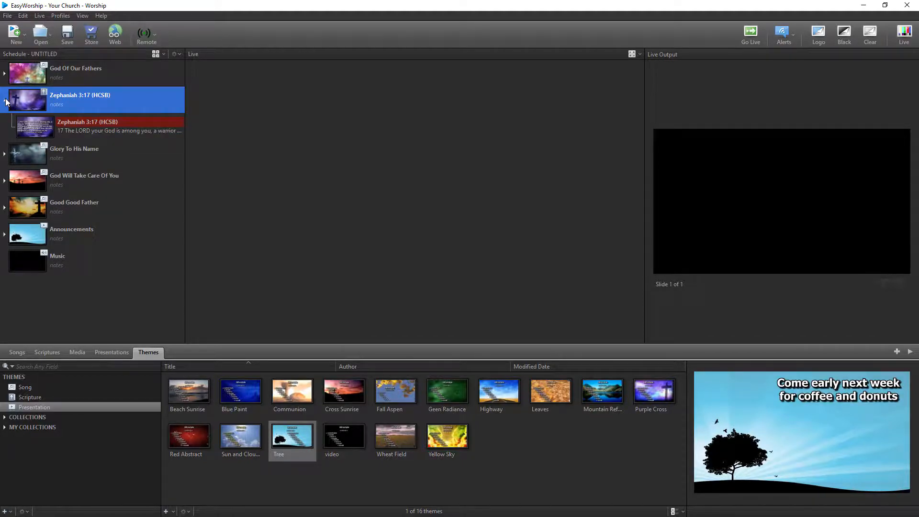
left_click(6, 101)
left_click(5, 73)
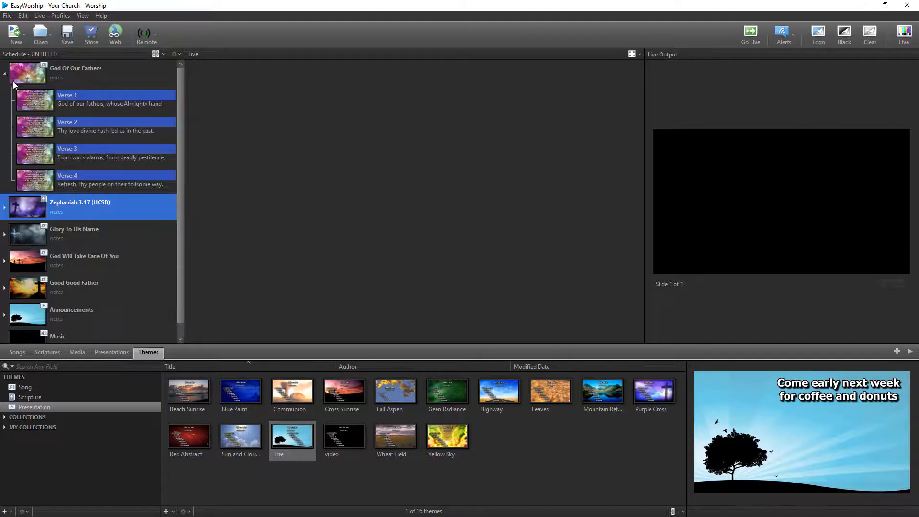
mouse_move(71, 105)
left_mouse_down()
mouse_move(73, 163)
mouse_move(78, 113)
left_mouse_up()
left_click(4, 74)
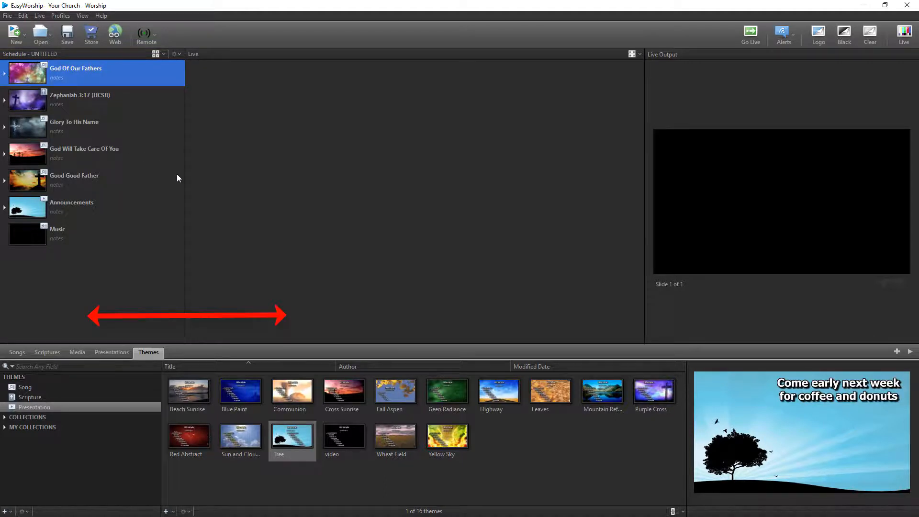
Step: Make the schedule area slightly narrower, and try medium icons for its items before returning to small icons
mouse_move(185, 178)
left_mouse_down()
mouse_move(132, 178)
mouse_move(268, 187)
mouse_move(182, 191)
left_mouse_up()
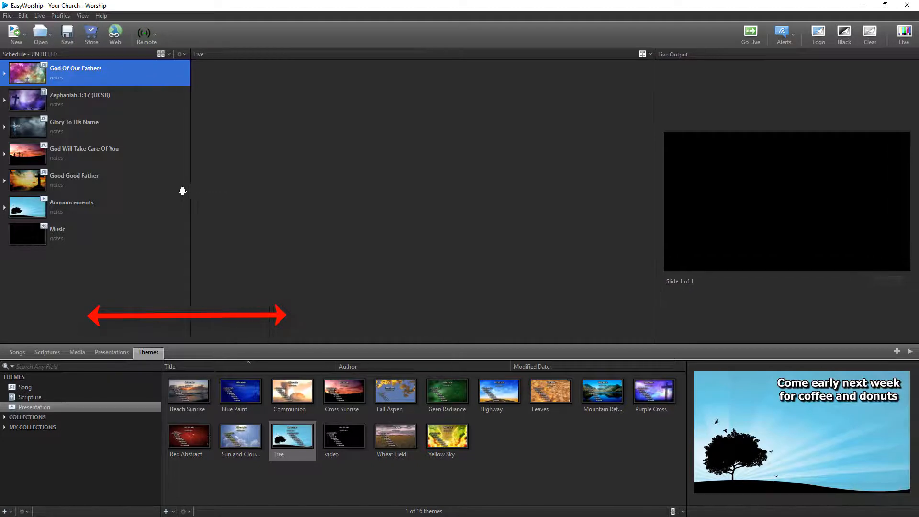
left_click(161, 54)
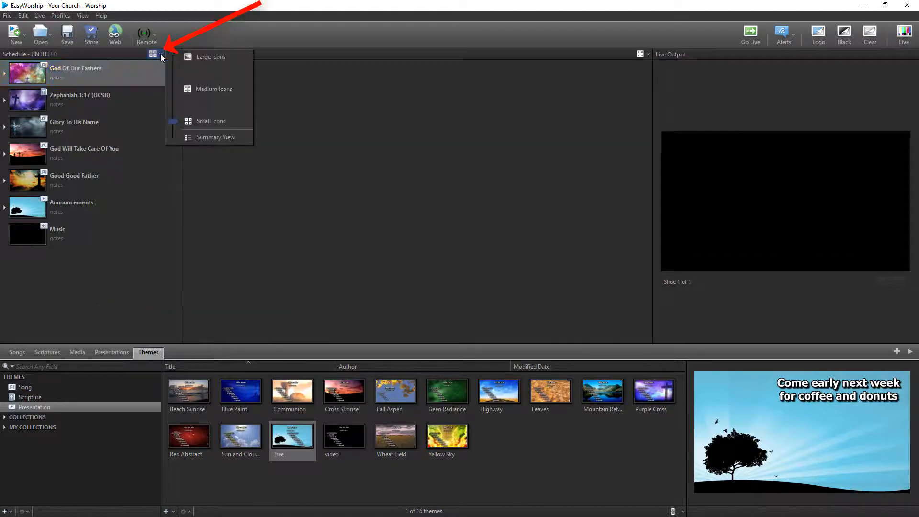
left_click(184, 89)
left_click(160, 54)
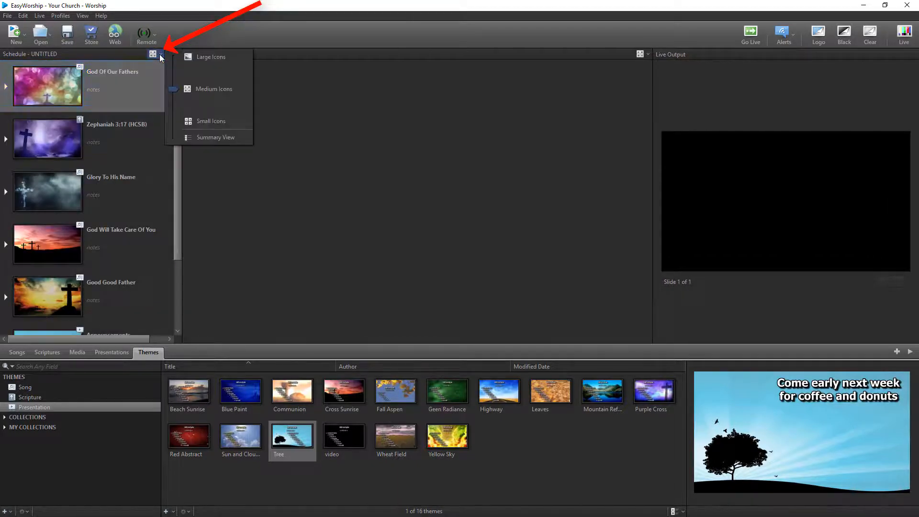
left_click(193, 120)
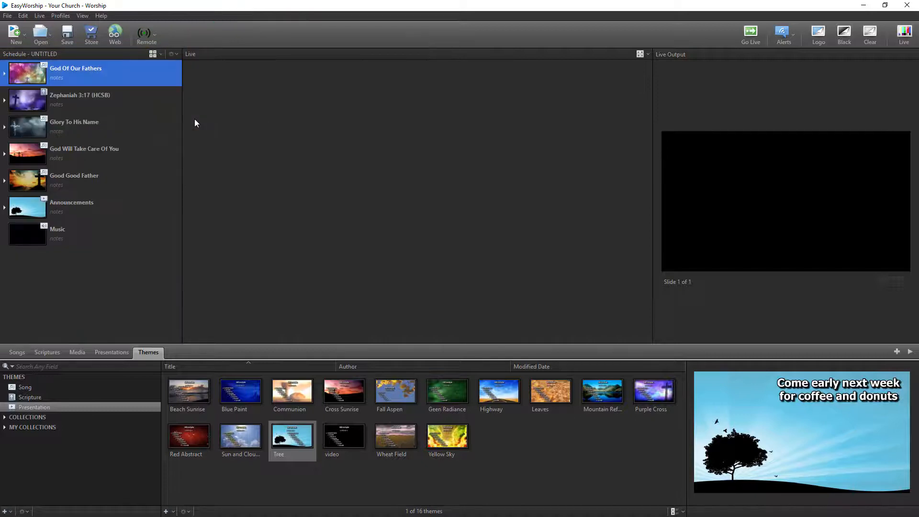
Step: Examine the schedule options and the options of God Of Our Fathers, and open that song's notes for editing
left_click(174, 54)
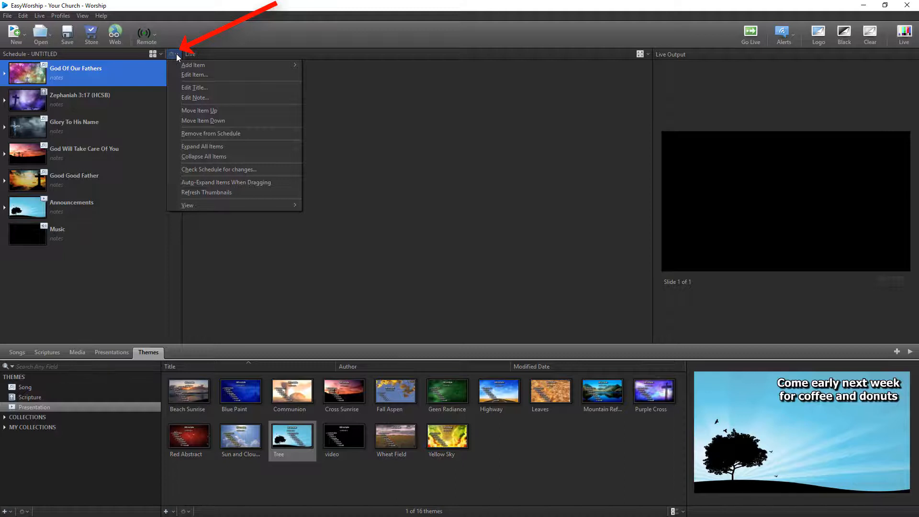
right_click(79, 78)
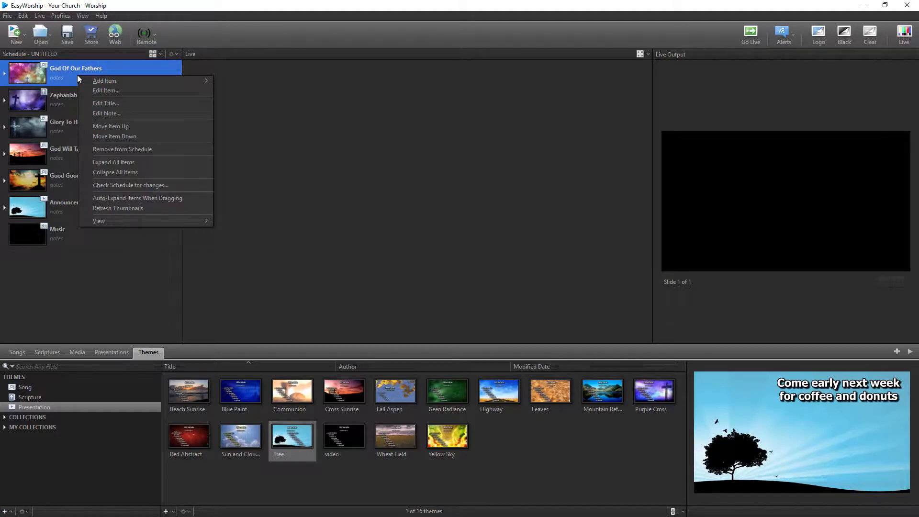
left_click(72, 81)
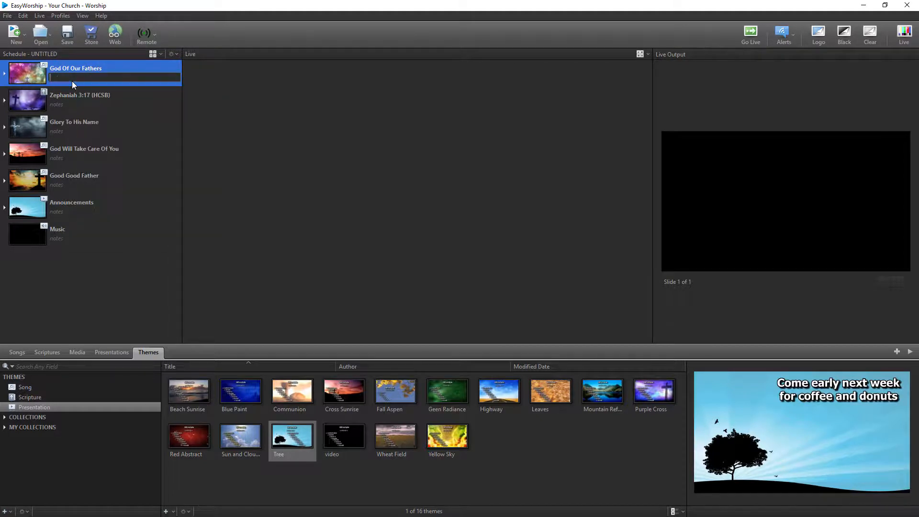
left_click(72, 82)
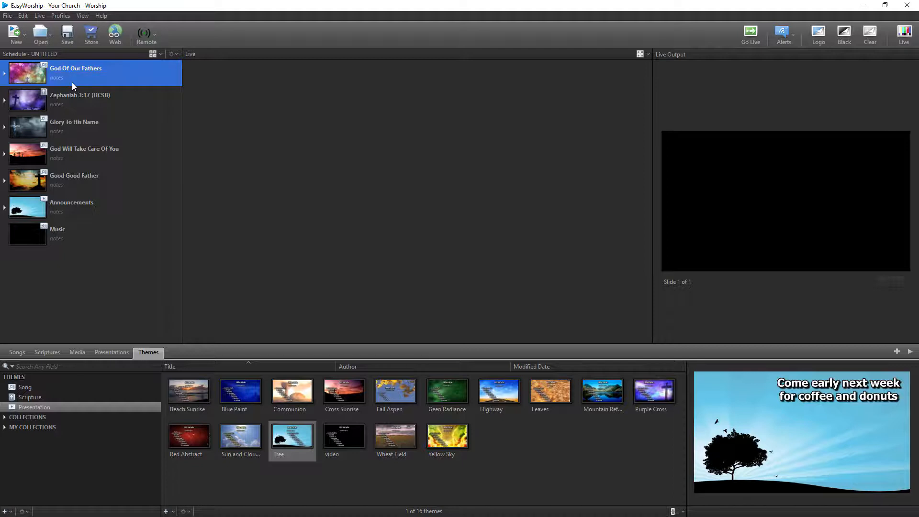
Step: Turn on Auto-Expand Items When Dragging, test it by carrying HCSB Zephaniah 3:17 over Announcements, and collapse Announcements again
left_click(175, 56)
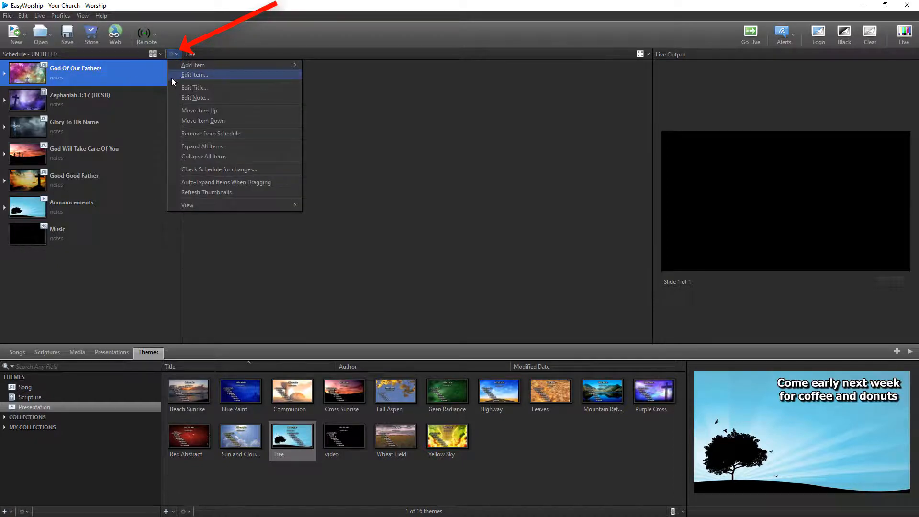
left_click(176, 182)
left_click(47, 352)
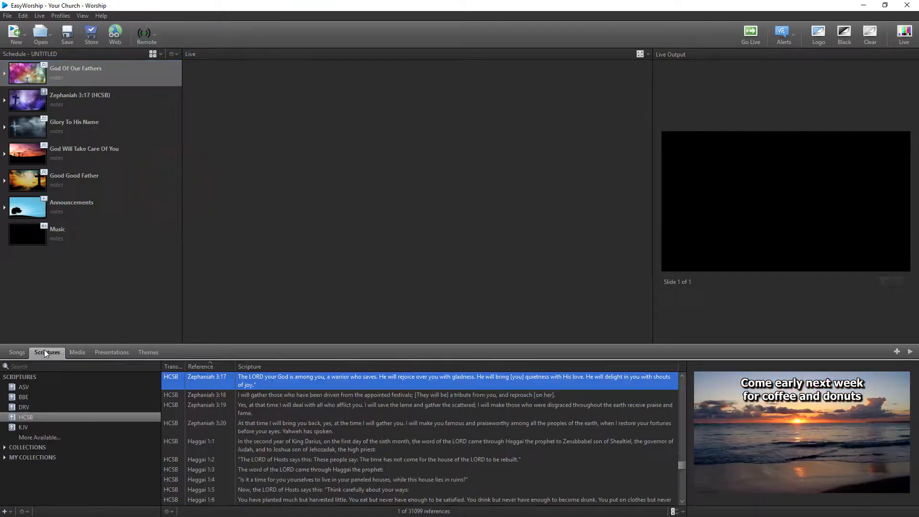
left_click_drag(194, 388, 68, 212)
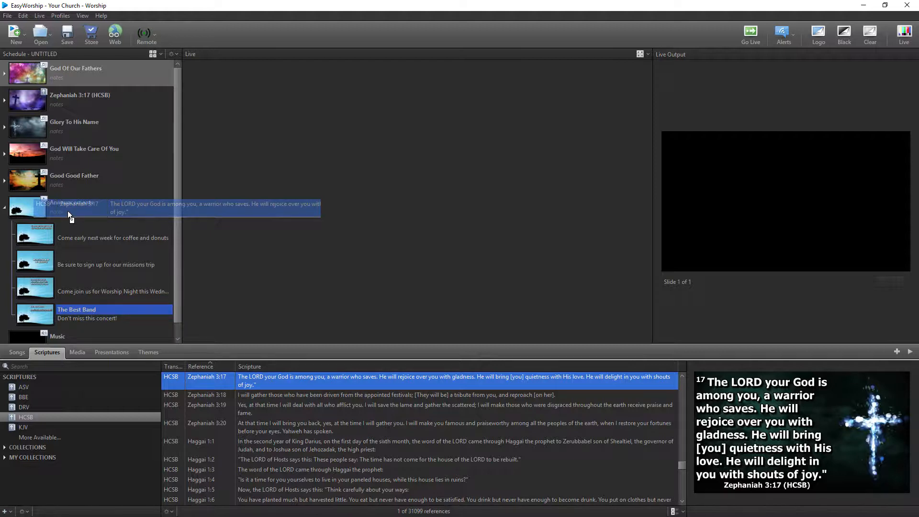
left_click_drag(68, 212, 67, 211)
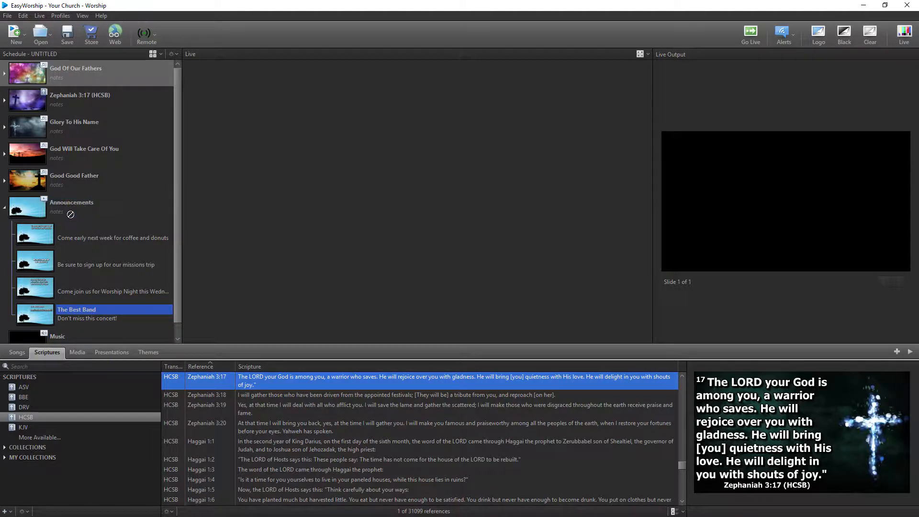
left_click(9, 208)
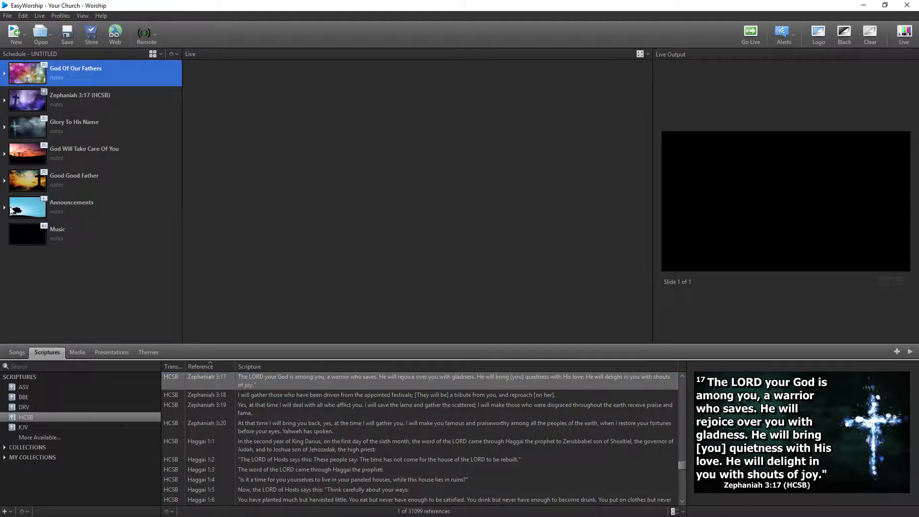
left_click(178, 54)
left_click(175, 182)
left_click(7, 15)
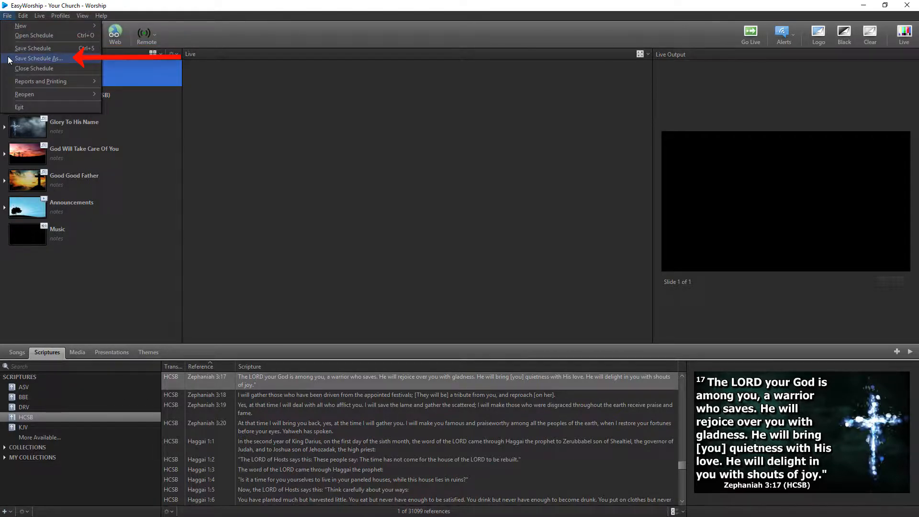
left_click(120, 20)
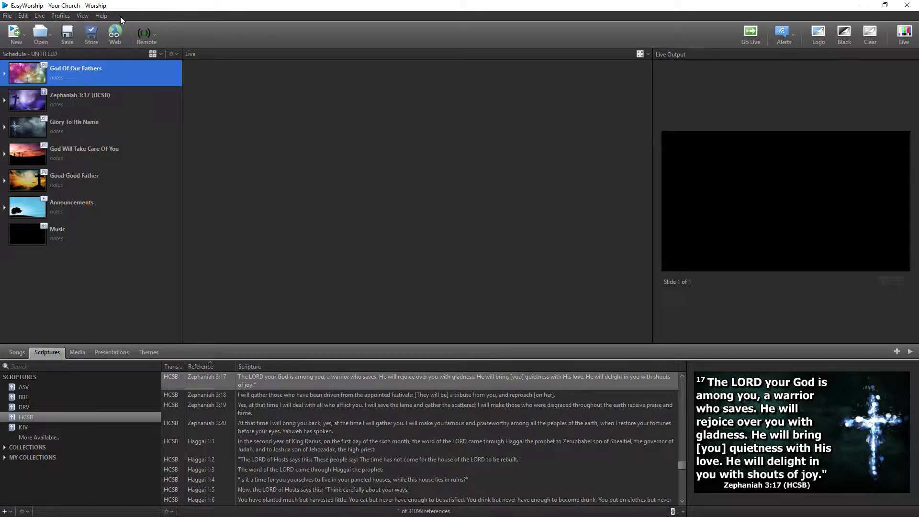
Step: Save the schedule as Schedule in the Schedules folder, with Pack files in schedule turned off
left_click(68, 35)
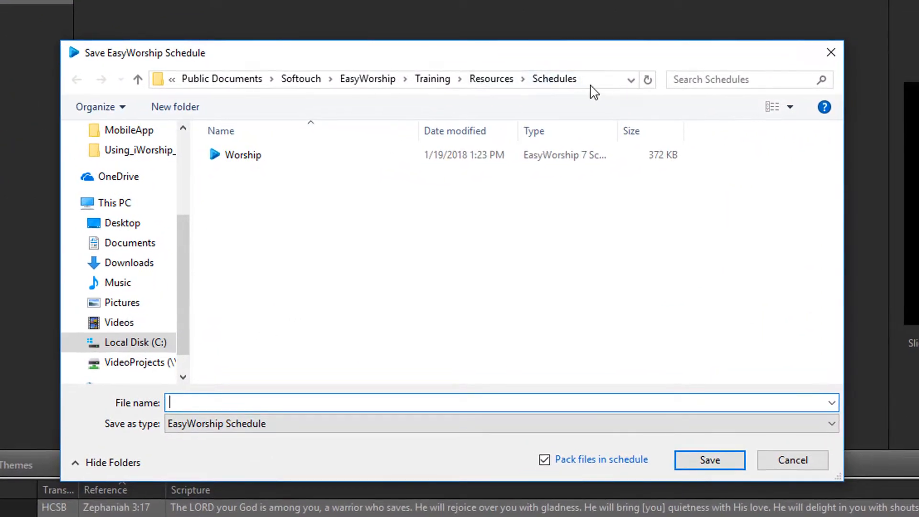
left_click(591, 84)
left_click(334, 401)
type("Schedule")
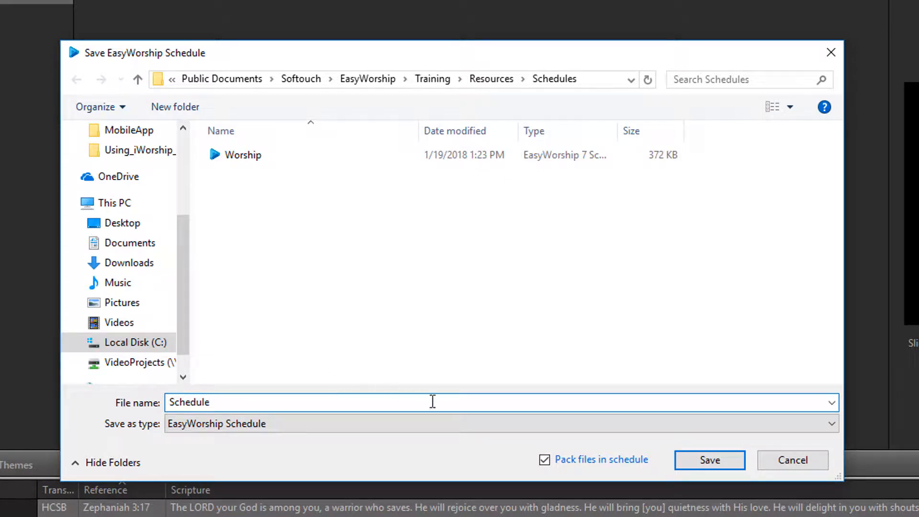
left_click(544, 460)
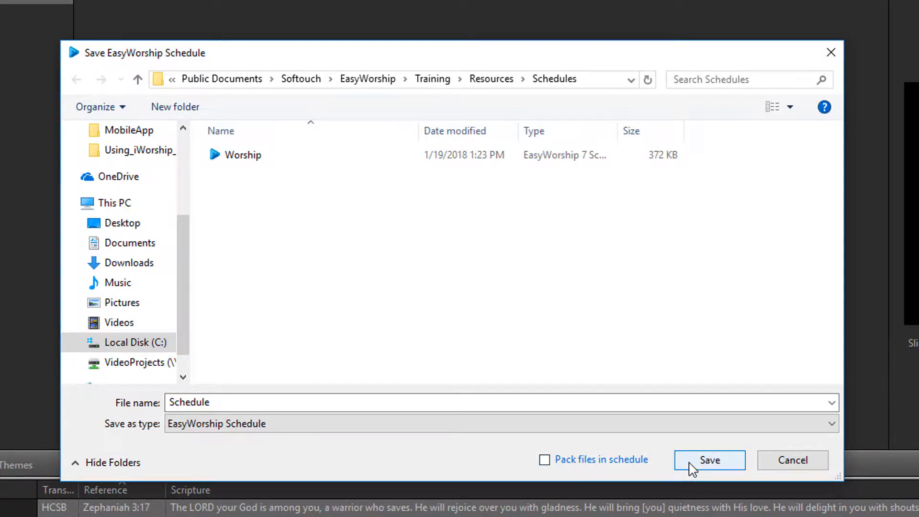
left_click(709, 460)
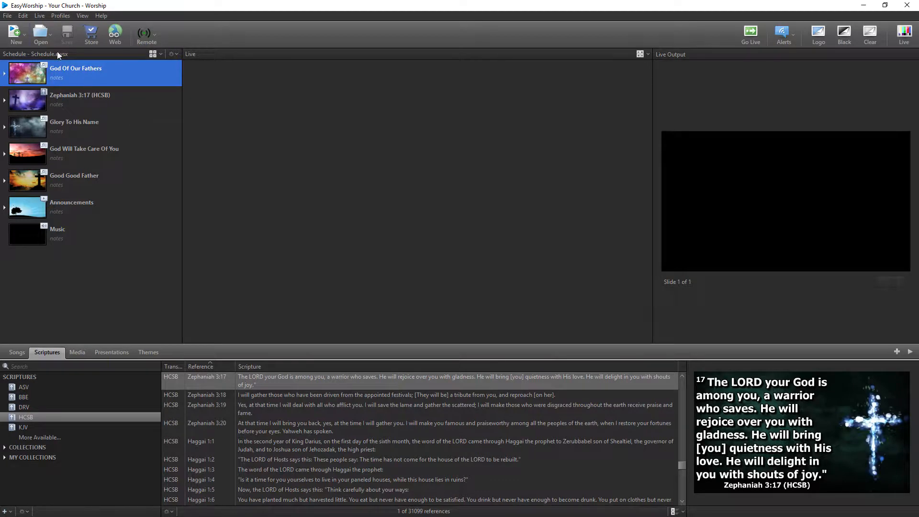
Step: Open the saved Schedule file from the Schedules folder, and reopen Schedule.ewsx from the list of recent schedules
left_click(10, 17)
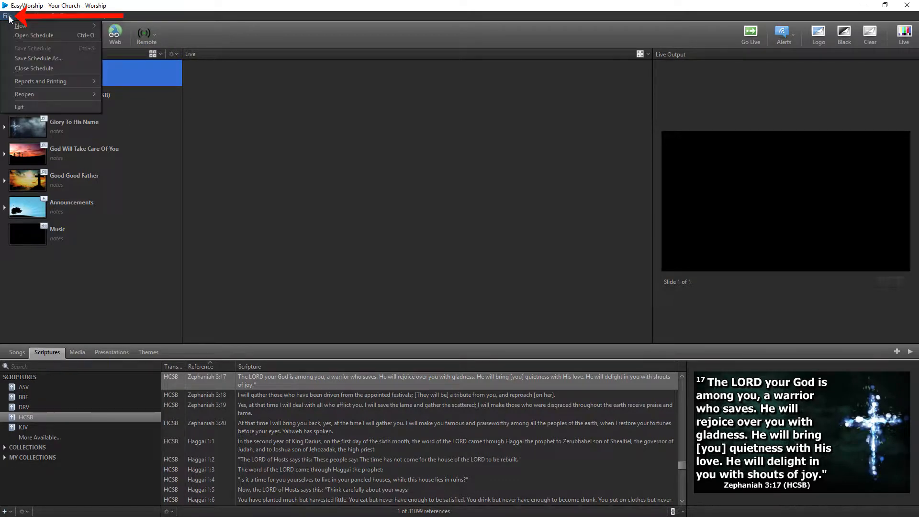
left_click(29, 35)
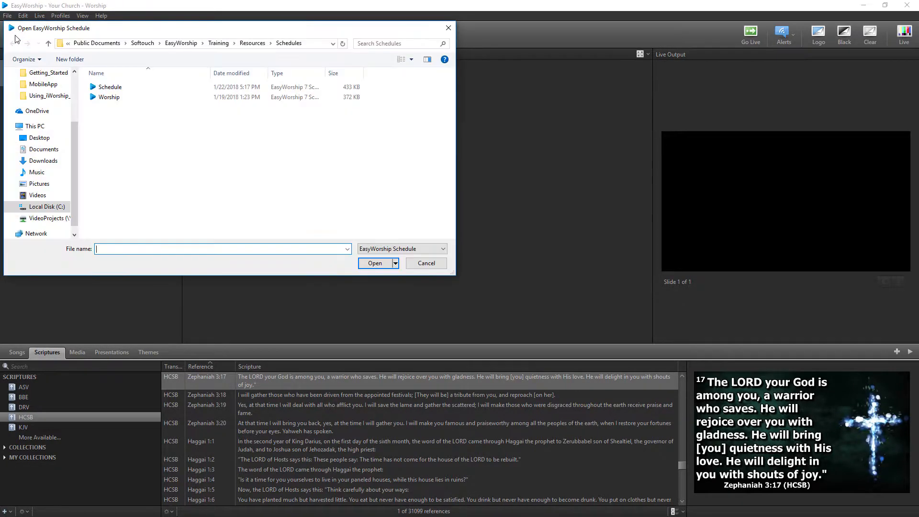
left_click(110, 91)
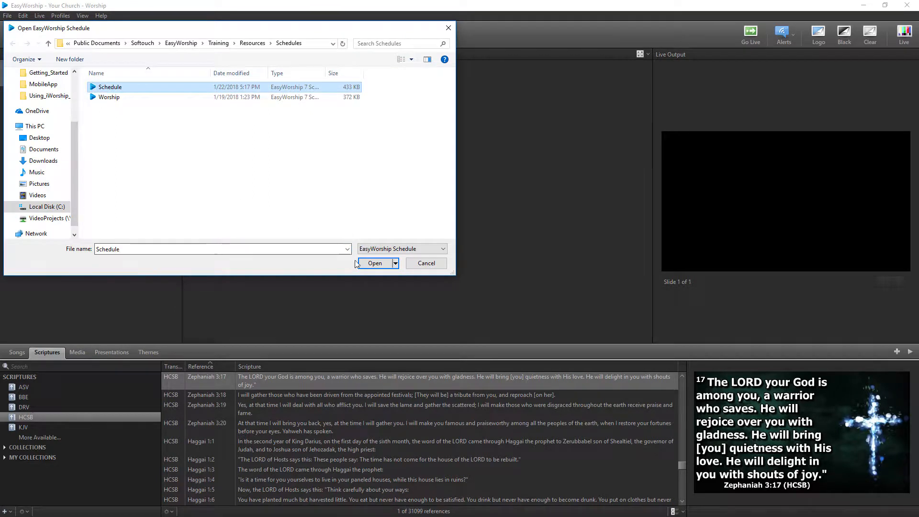
left_click(376, 264)
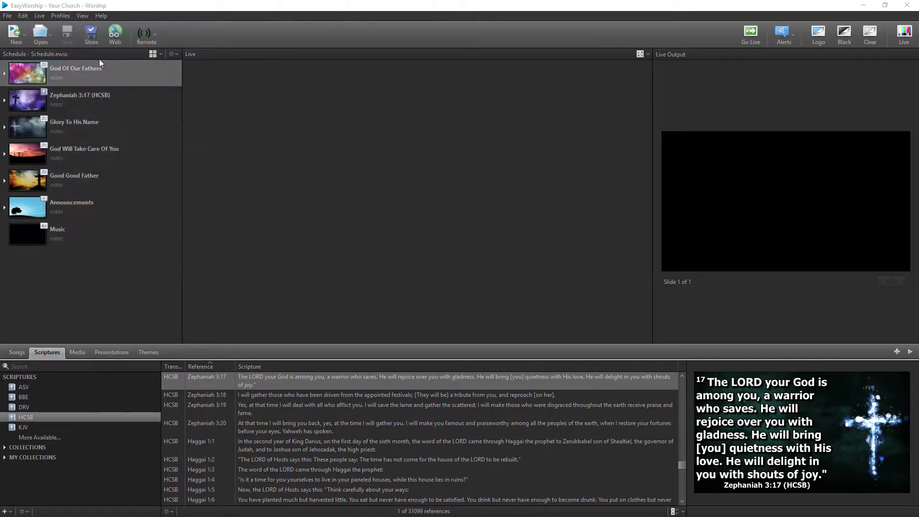
left_click(39, 34)
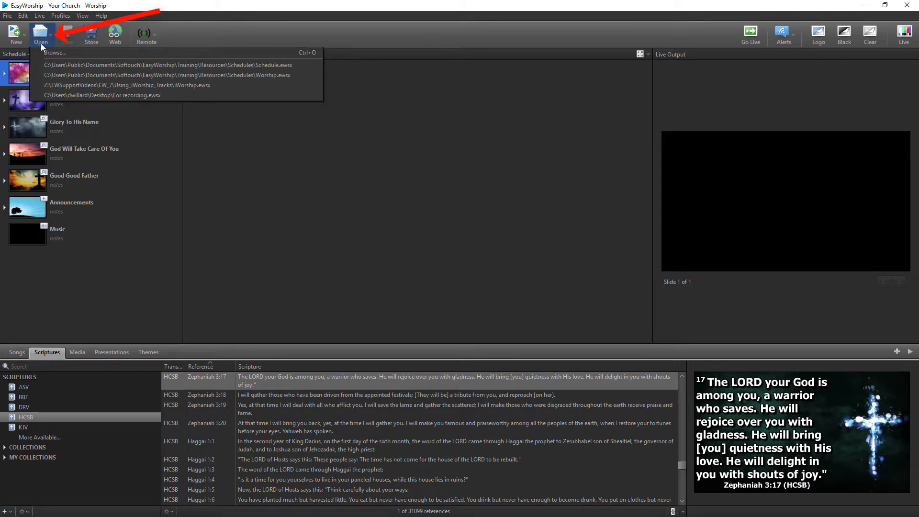
left_click(55, 65)
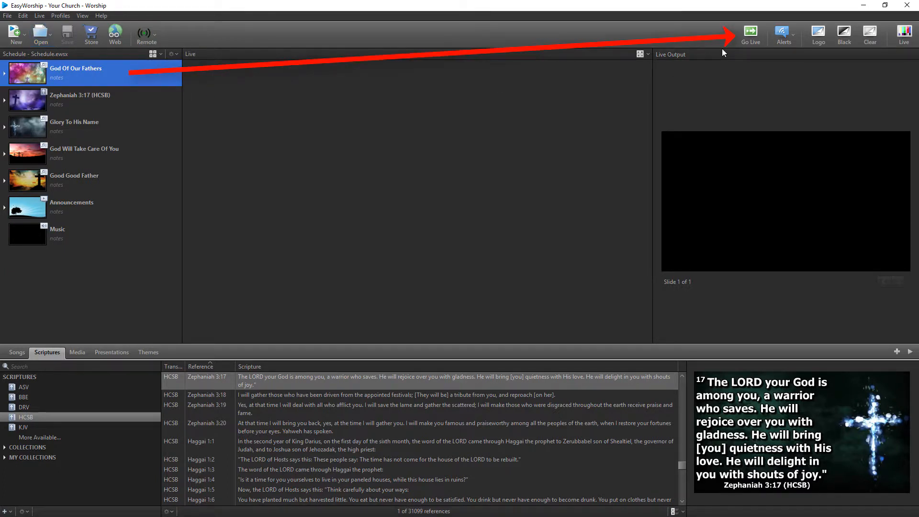
Step: Send God Of Our Fathers from the schedule to the live output
left_click(750, 42)
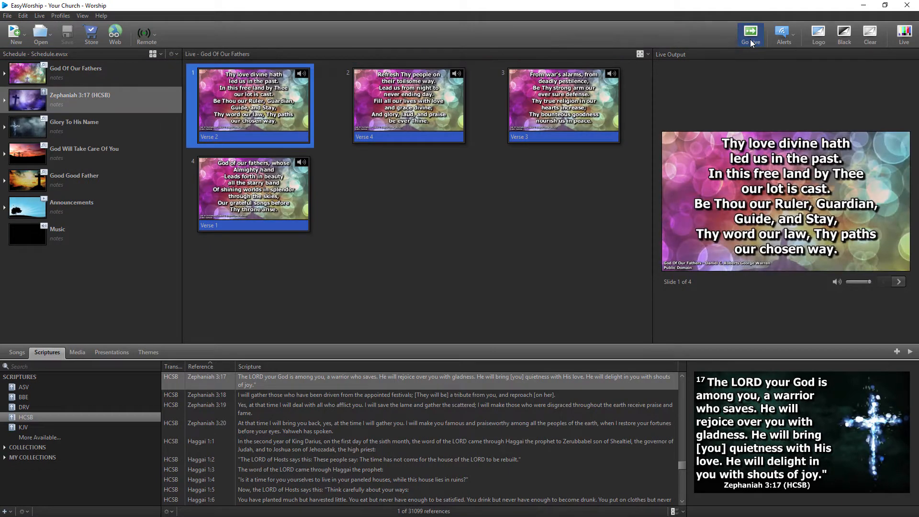